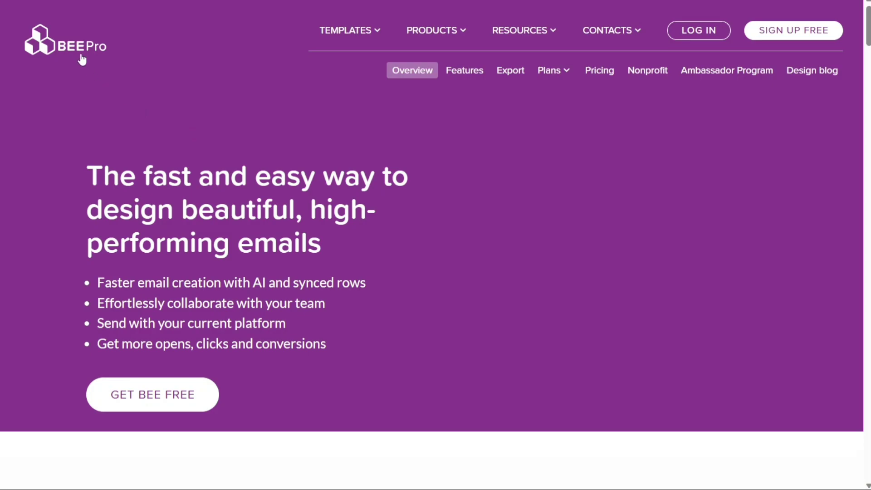
# Step: Scroll through the Demo email and select the rocket icon image to view its properties
pyautogui.scroll(-8, 79, 54)
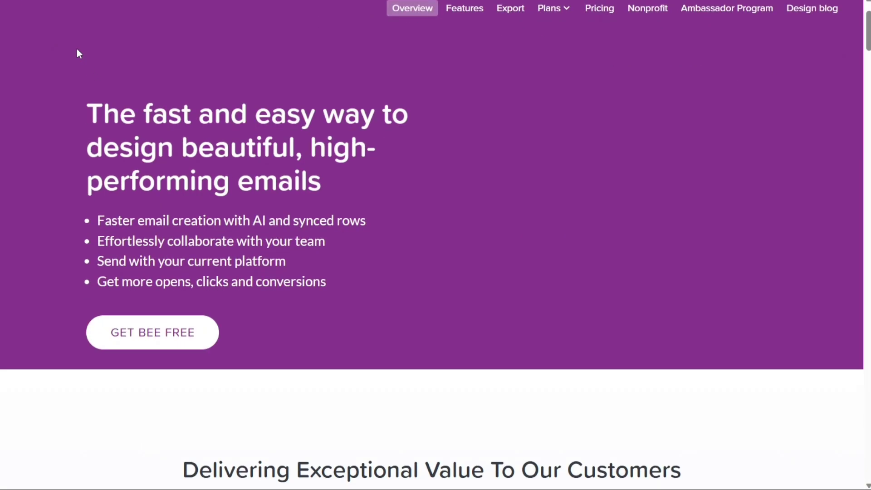
pyautogui.scroll(-3, 78, 53)
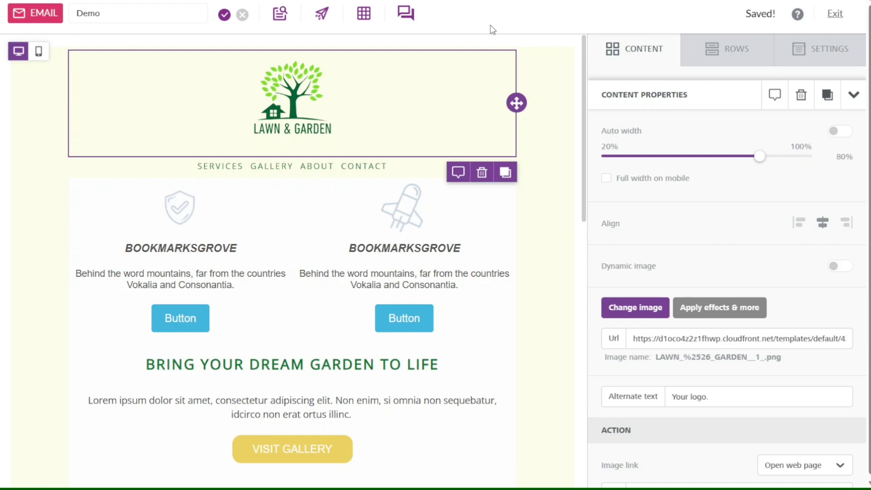
pyautogui.click(411, 195)
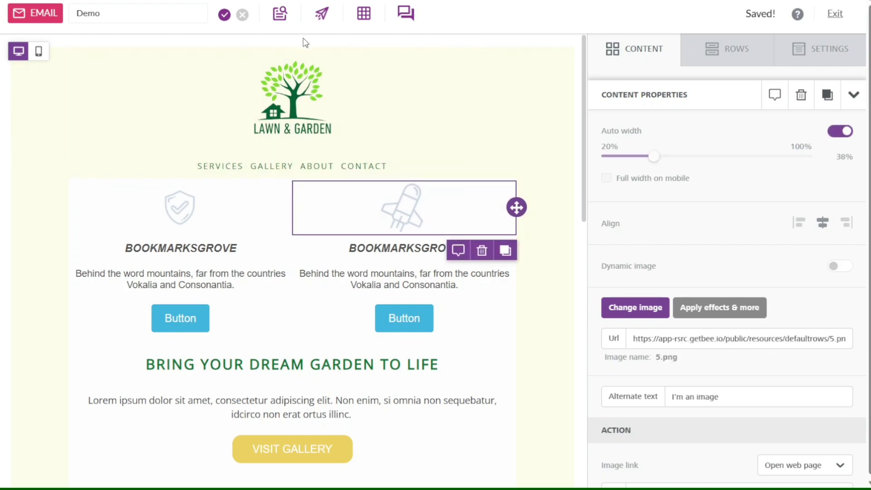
# Step: Preview how the Demo email will look
pyautogui.click(281, 22)
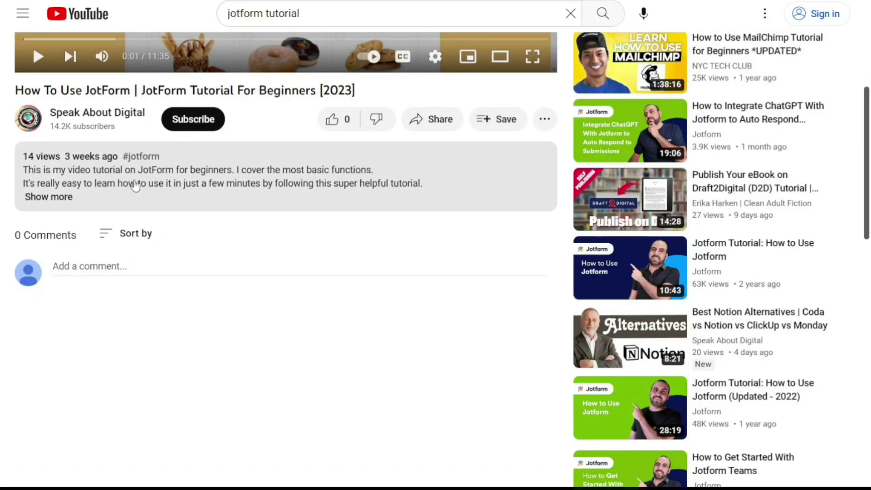
# Step: Expand the video's full description and scroll down through it
pyautogui.click(59, 198)
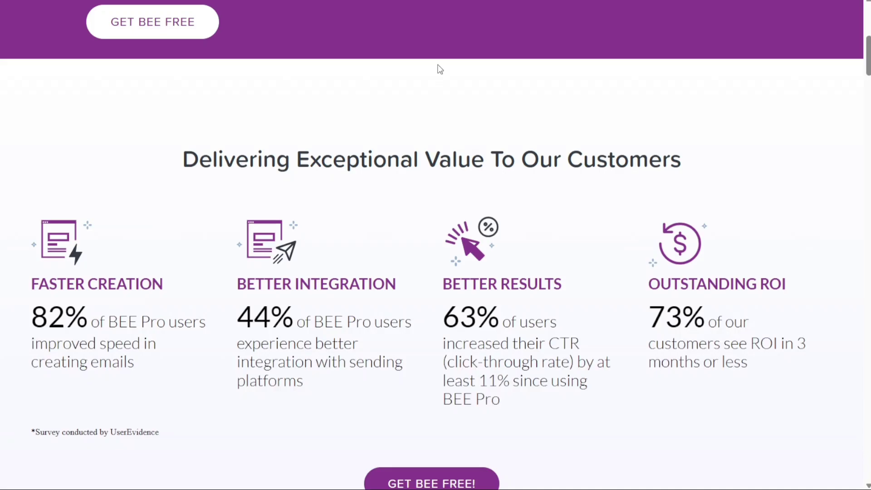
pyautogui.scroll(-1, 439, 69)
pyautogui.scroll(-1, 440, 69)
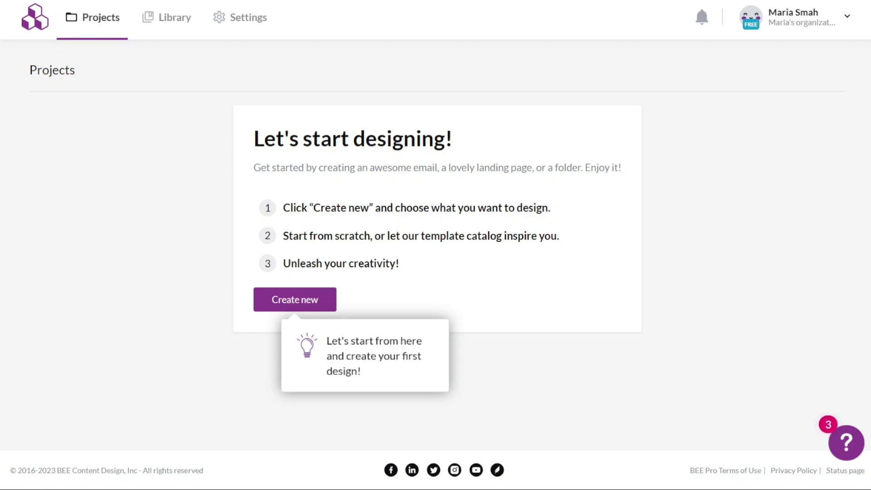
# Step: Reload the Projects dashboard and dismiss the 'Let's start from here' onboarding tip
pyautogui.click(44, 30)
pyautogui.click(336, 329)
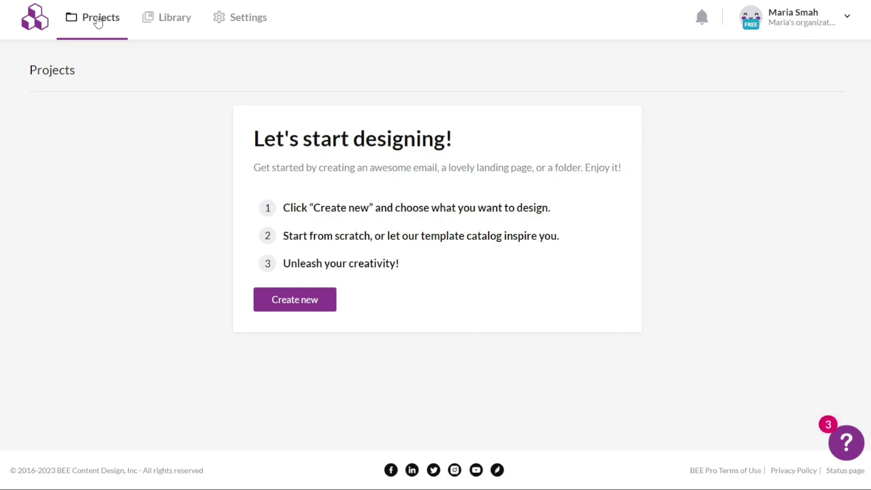
pyautogui.doubleClick(56, 72)
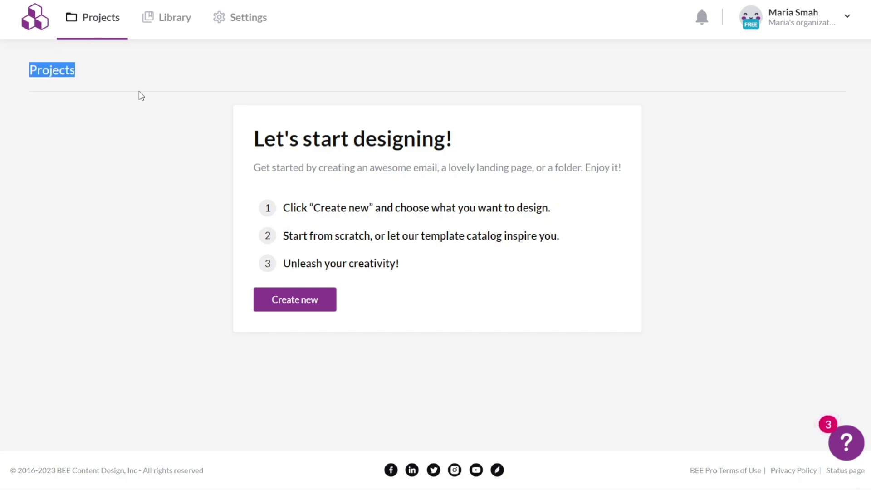
pyautogui.click(235, 239)
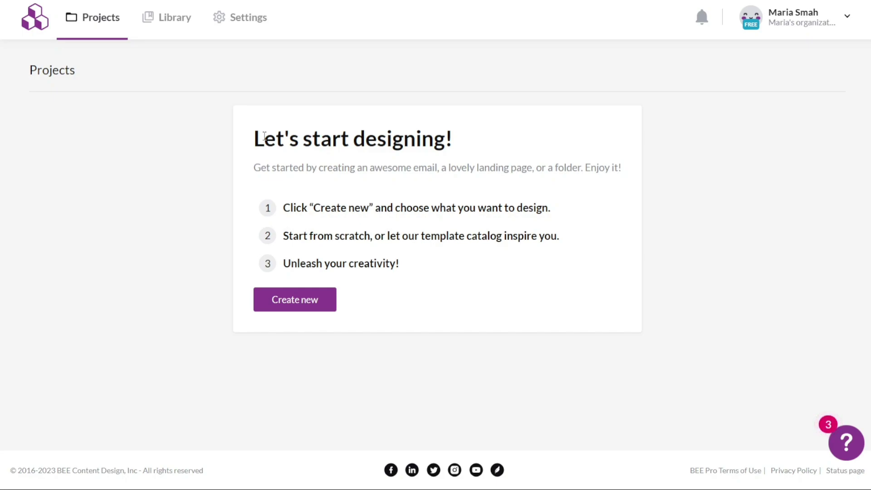
# Step: Open the Library's My Rows tab and check its Type and Category filter options
pyautogui.click(171, 15)
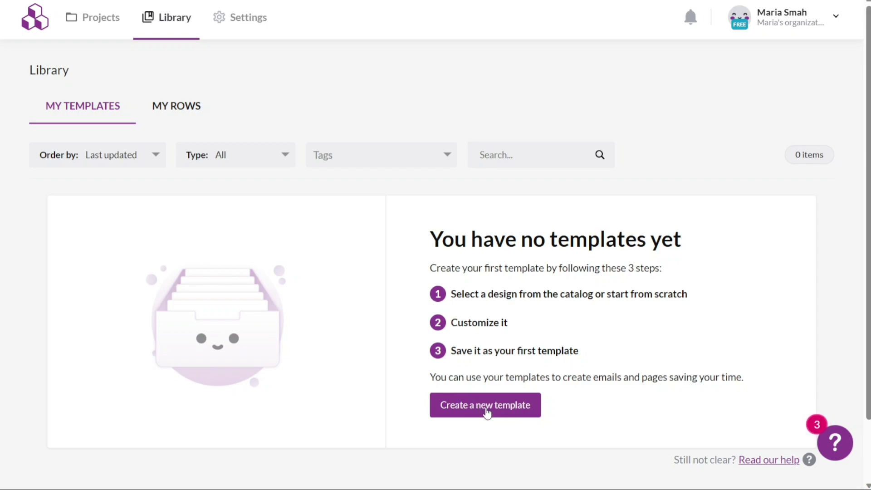
pyautogui.click(176, 107)
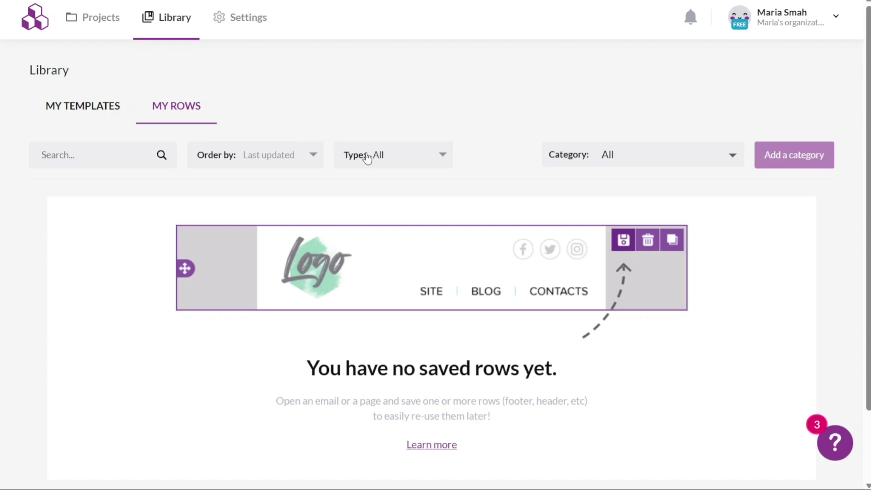
pyautogui.click(392, 162)
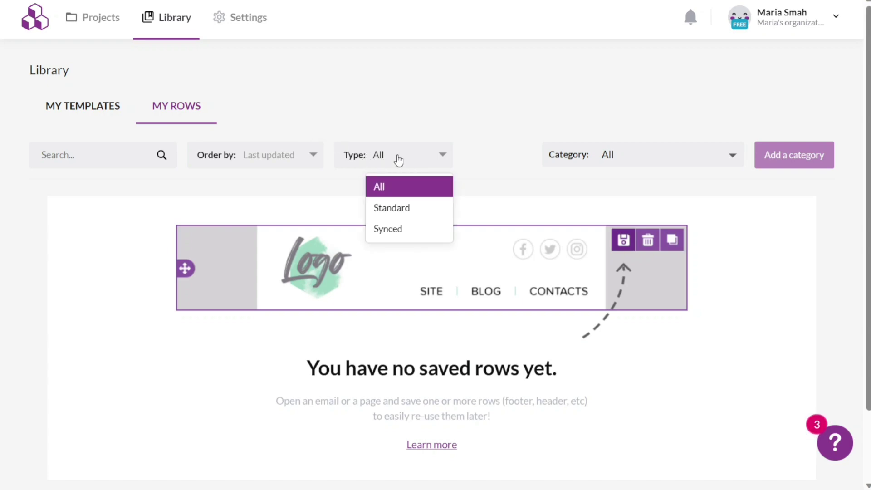
pyautogui.click(626, 156)
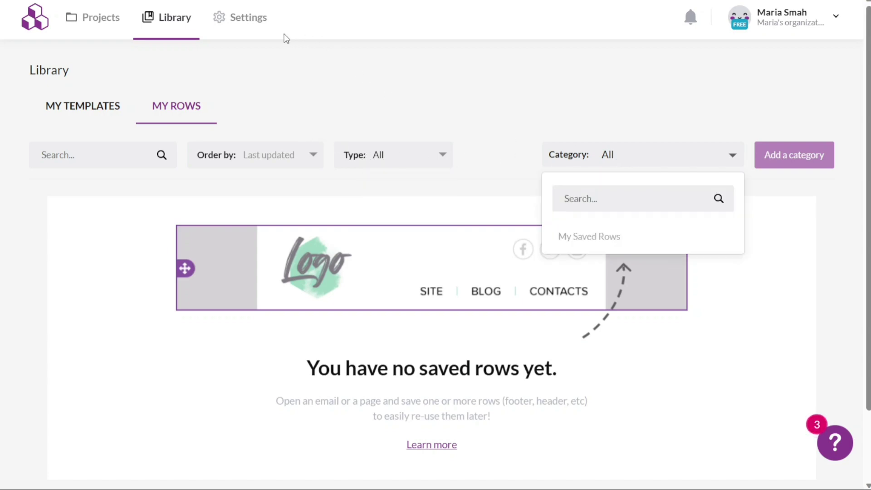
# Step: Look through General Settings, then switch to the Styles tab for colours and typography
pyautogui.click(247, 17)
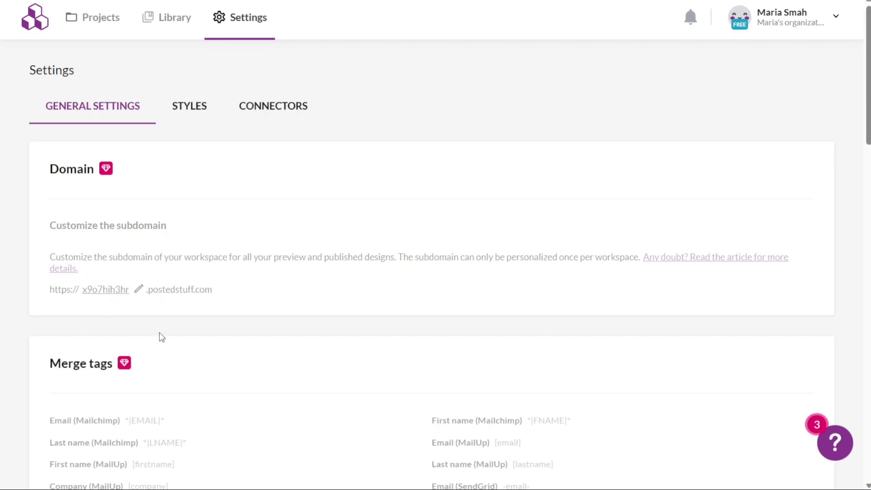
pyautogui.scroll(-12, 160, 332)
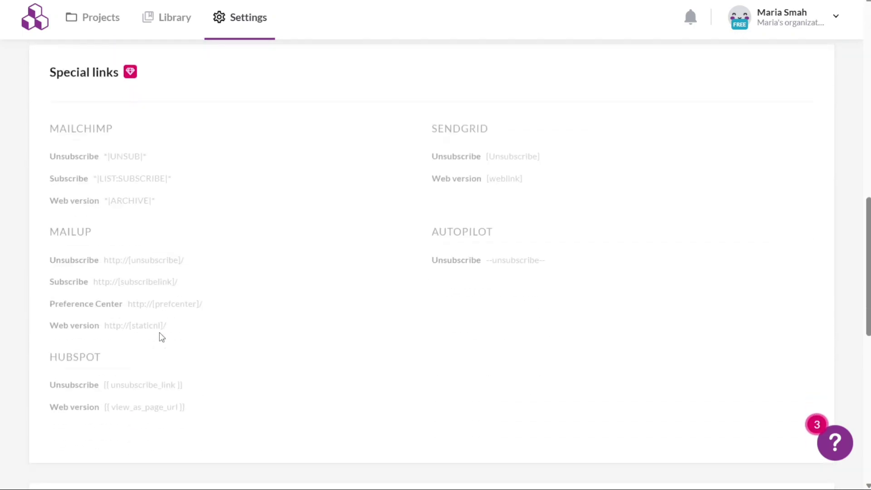
pyautogui.scroll(-10, 159, 338)
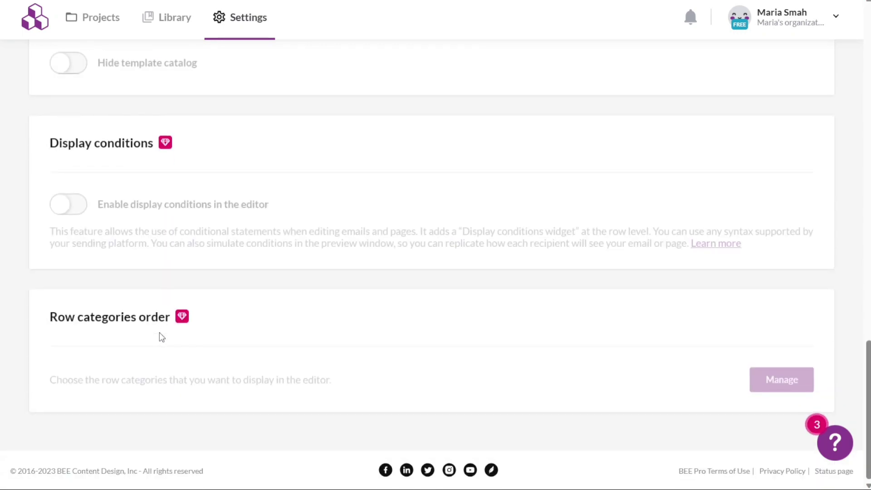
pyautogui.scroll(20, 159, 337)
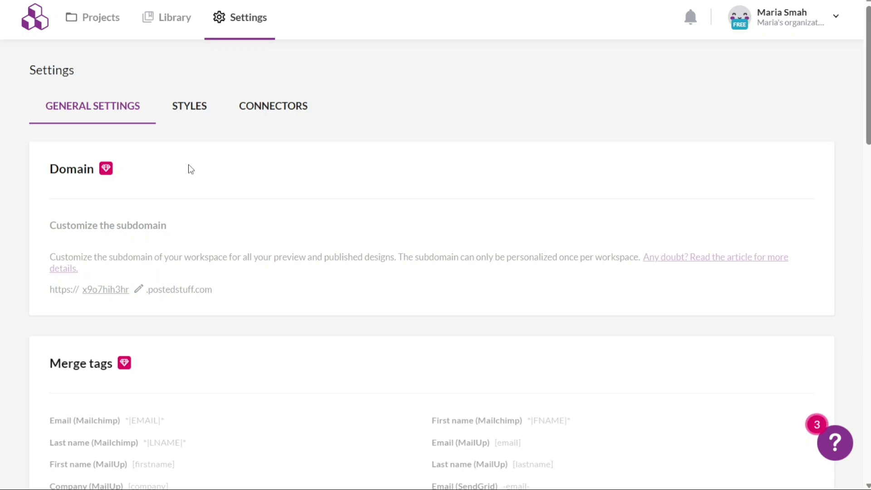
pyautogui.click(188, 114)
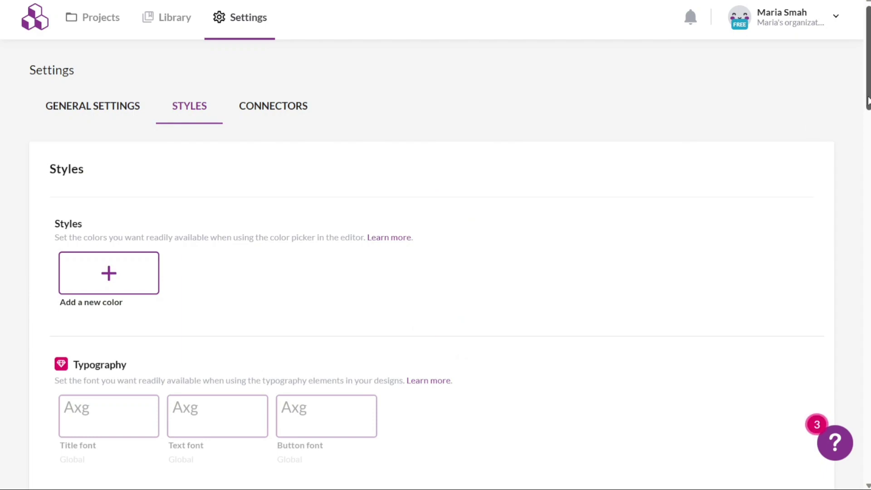
# Step: Scroll the Styles tab, then browse the Connectors list from Active Campaign to Veeva Vault
pyautogui.click(869, 285)
pyautogui.moveTo(868, 285); pyautogui.dragTo(488, 121)
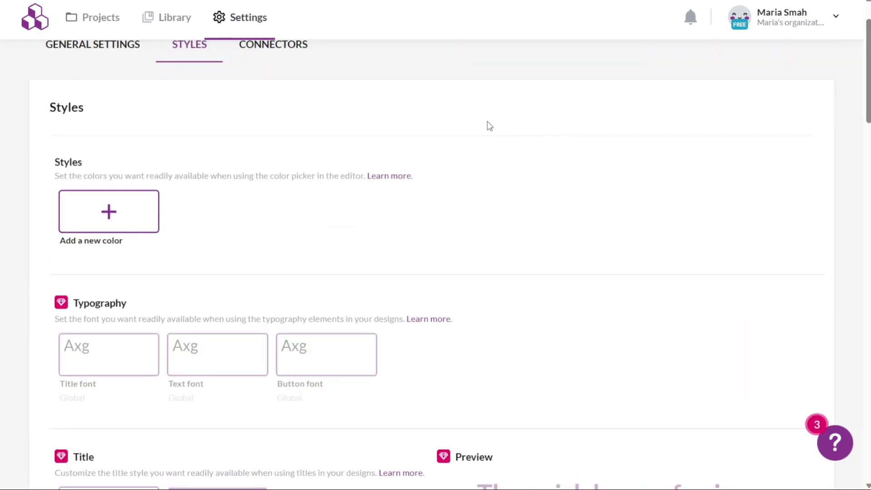
pyautogui.click(294, 46)
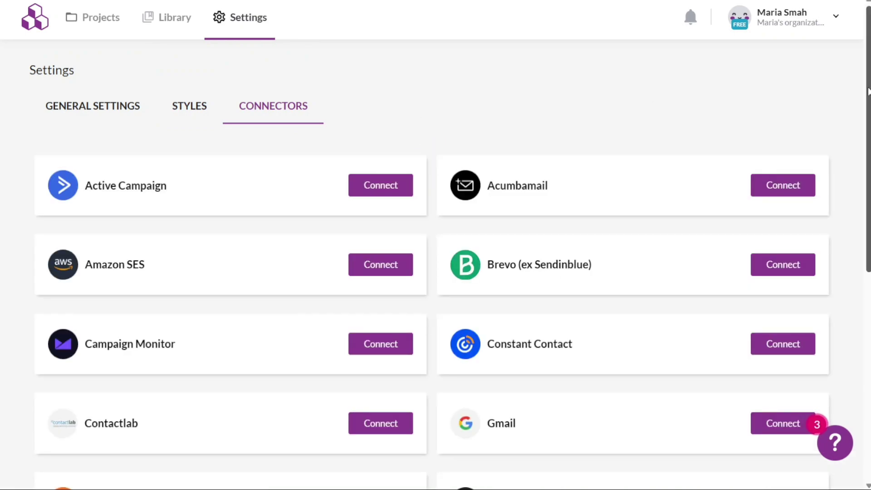
pyautogui.scroll(-1, 868, 91)
pyautogui.scroll(-2, 436, 264)
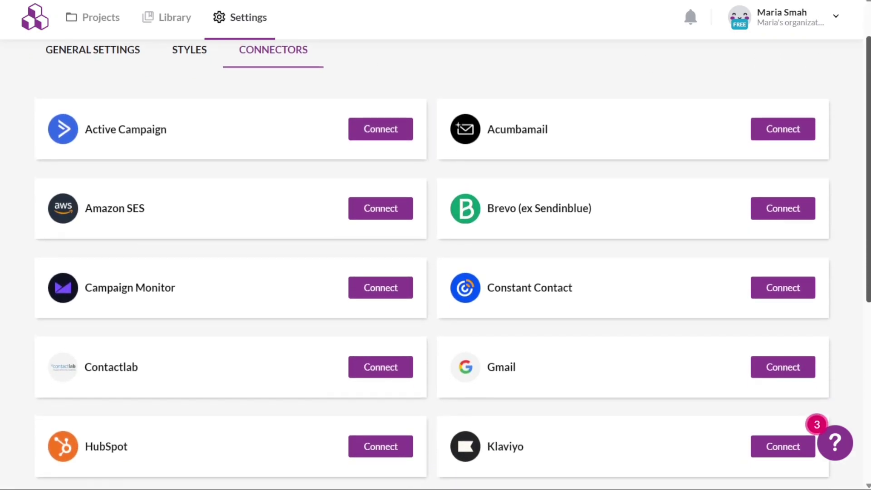
pyautogui.scroll(-5, 862, 281)
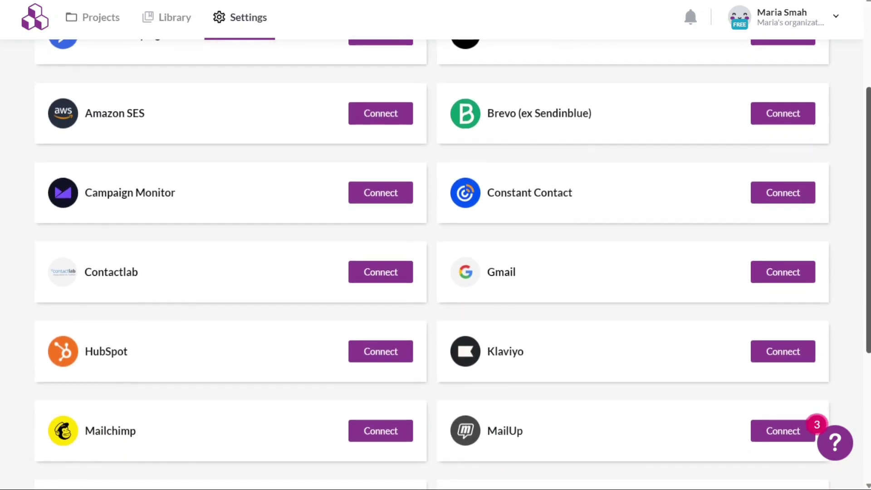
pyautogui.scroll(-1, 860, 291)
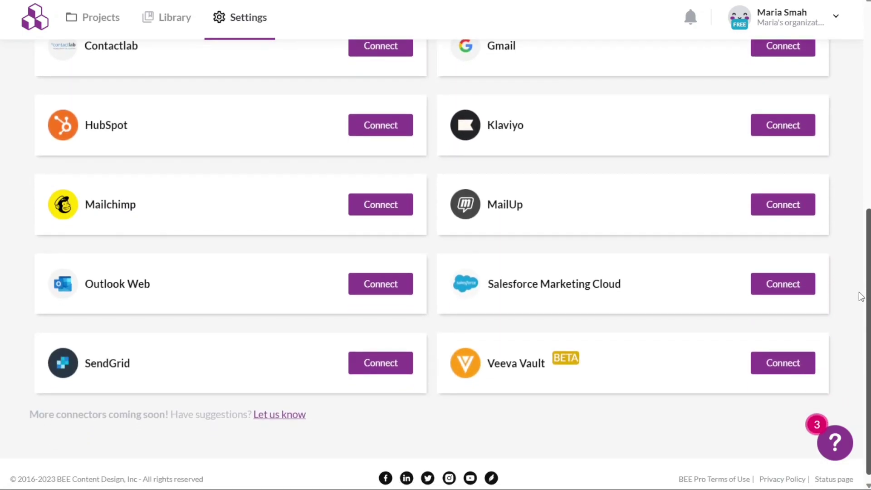
pyautogui.scroll(1, 860, 277)
pyautogui.scroll(8, 860, 277)
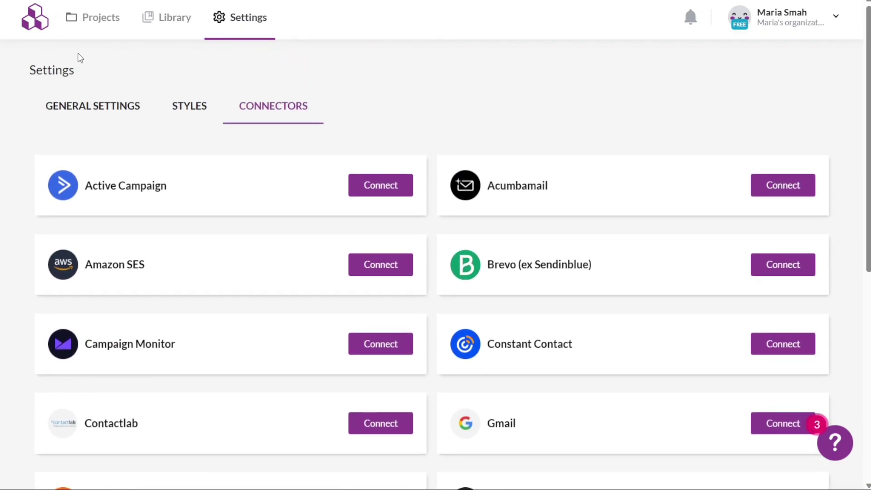
# Step: Check the product update notifications and close the notifications panel
pyautogui.click(691, 22)
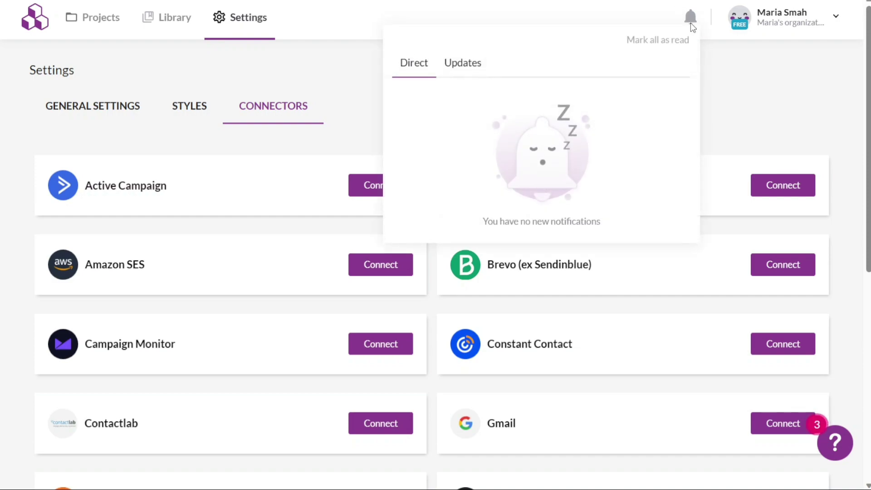
pyautogui.click(470, 73)
pyautogui.click(748, 84)
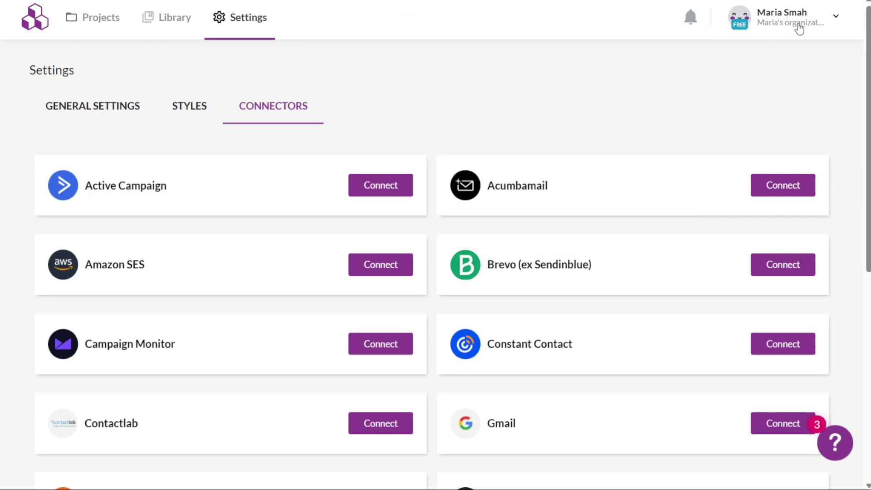
# Step: Open and close the account menu, then return to the Projects page
pyautogui.click(833, 26)
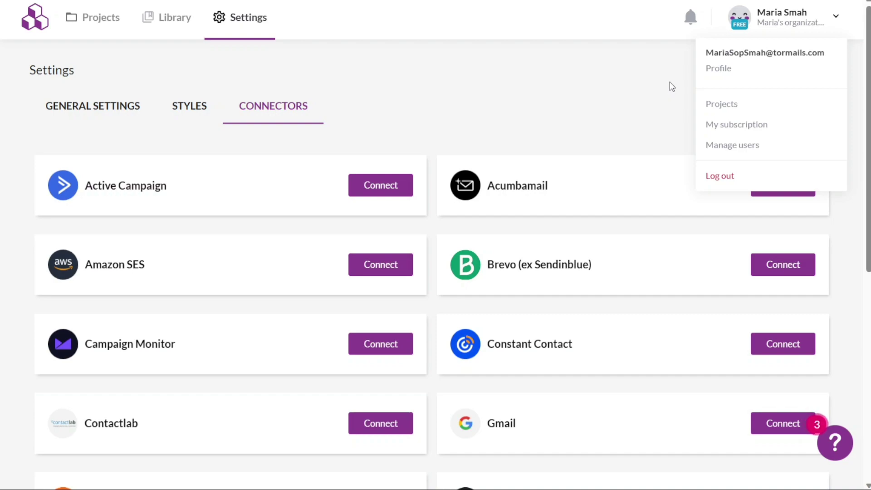
pyautogui.click(672, 86)
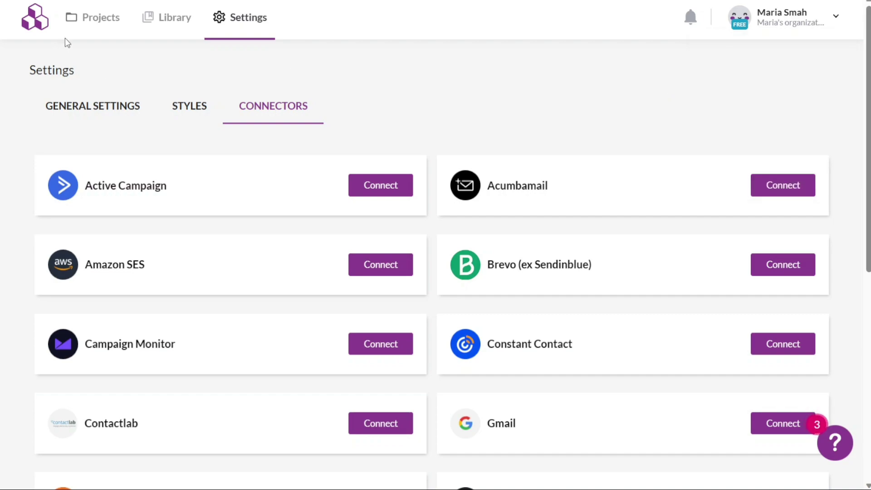
pyautogui.click(99, 28)
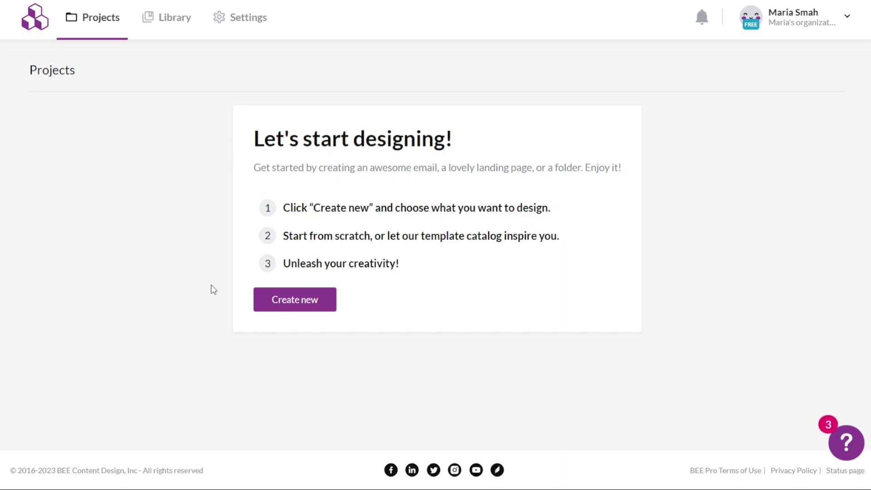
# Step: Choose Create new, then Create a new email to reach the 1276-template catalog
pyautogui.click(298, 303)
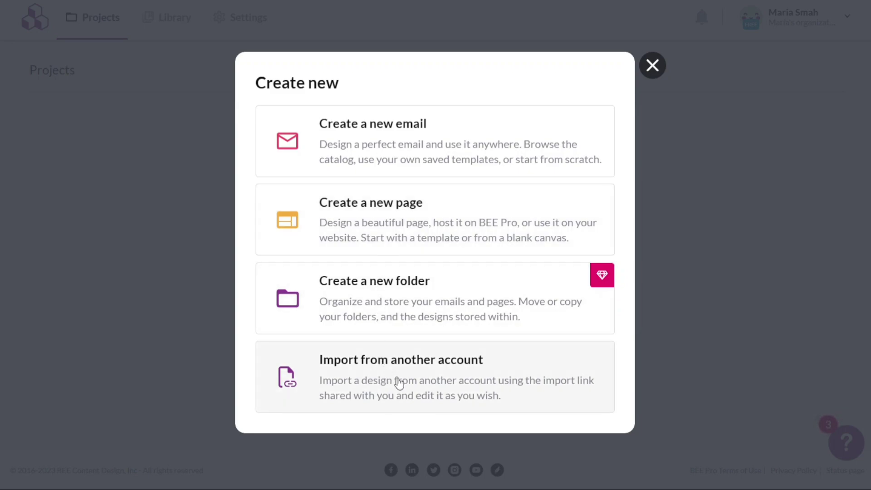
pyautogui.click(416, 142)
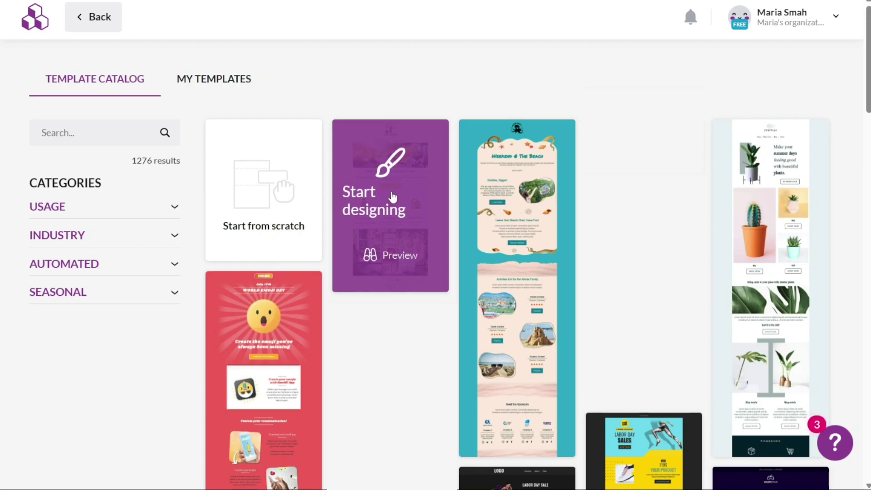
# Step: Start designing from Lawn & Garden, dismiss the tips video and builder tour, and view Rows
pyautogui.click(383, 184)
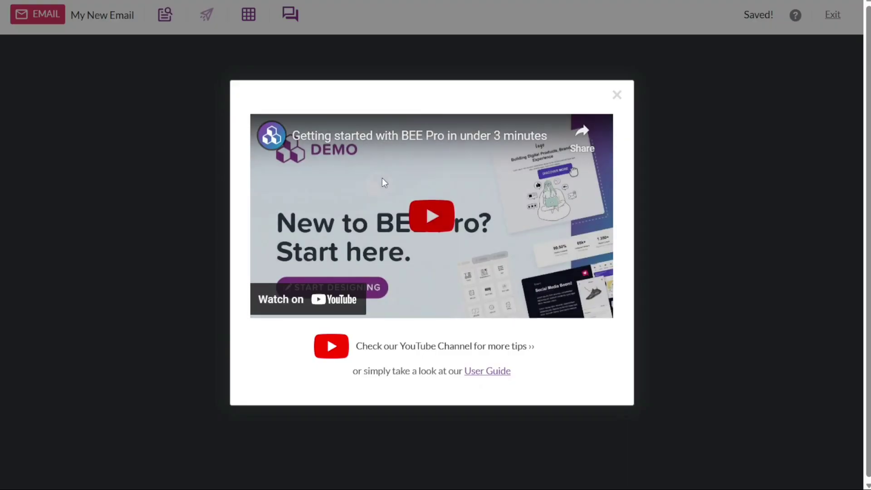
pyautogui.click(617, 94)
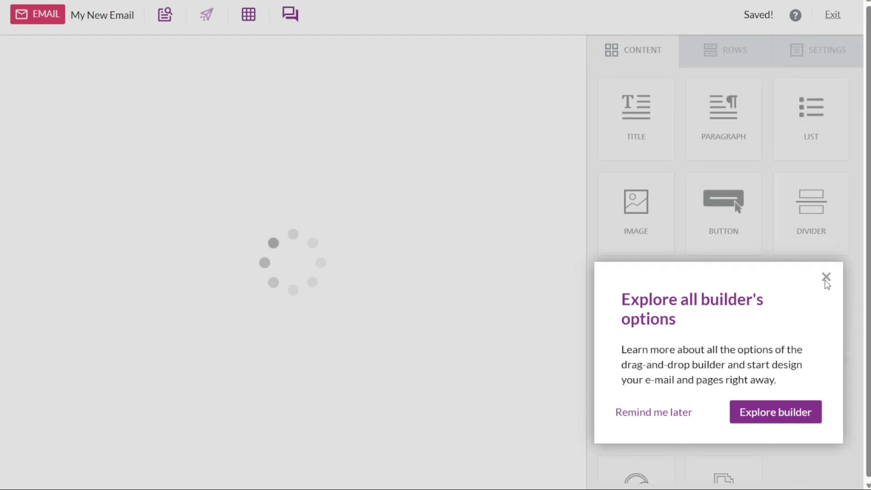
pyautogui.click(826, 277)
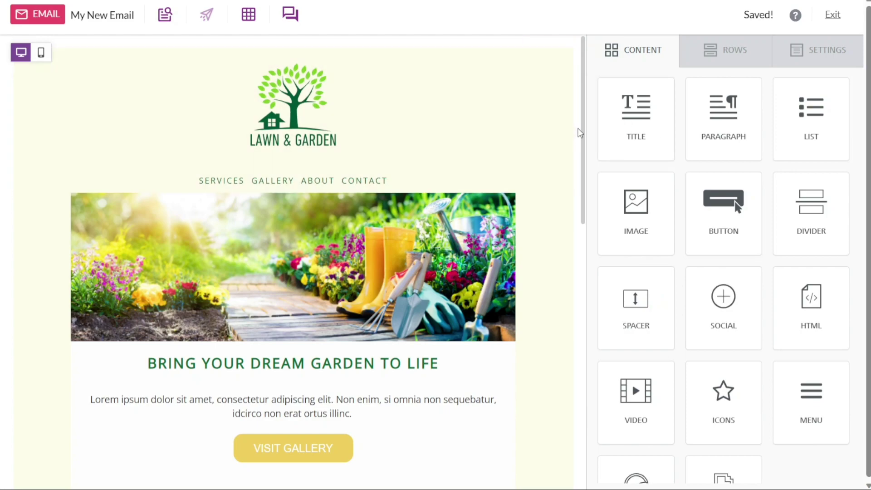
pyautogui.moveTo(582, 130); pyautogui.dragTo(577, 91)
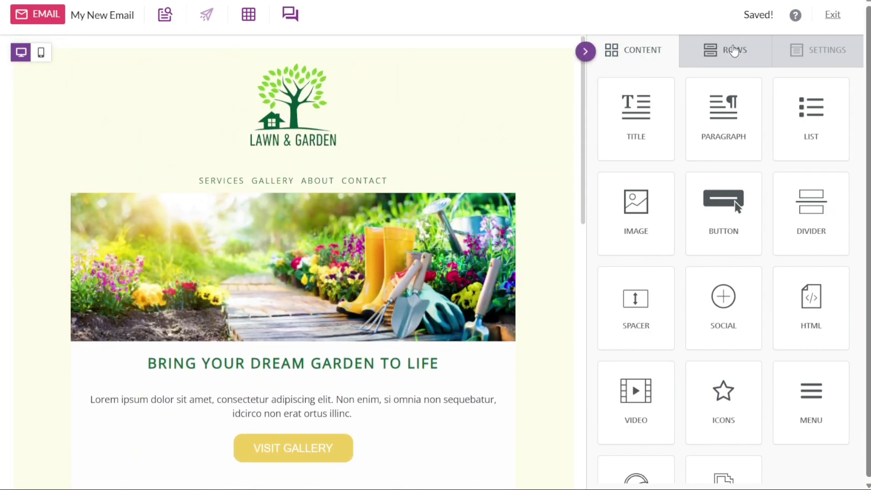
pyautogui.click(733, 51)
# Step: Add an 'I'm a new title block' title under the logo and a Button block under the garden headline
pyautogui.click(811, 56)
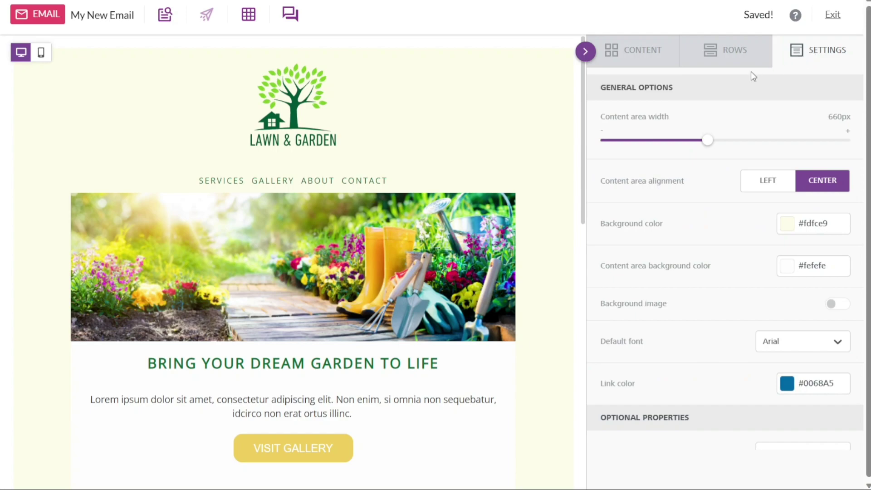
pyautogui.click(641, 63)
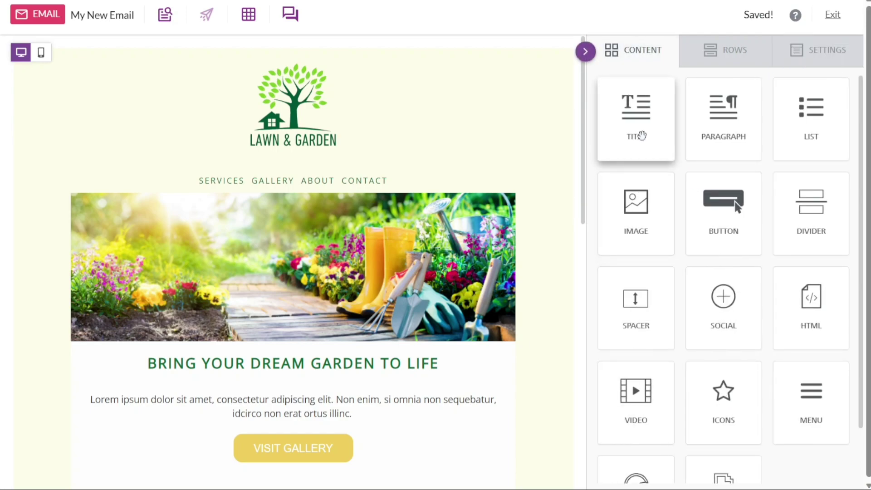
pyautogui.moveTo(639, 132); pyautogui.dragTo(390, 165)
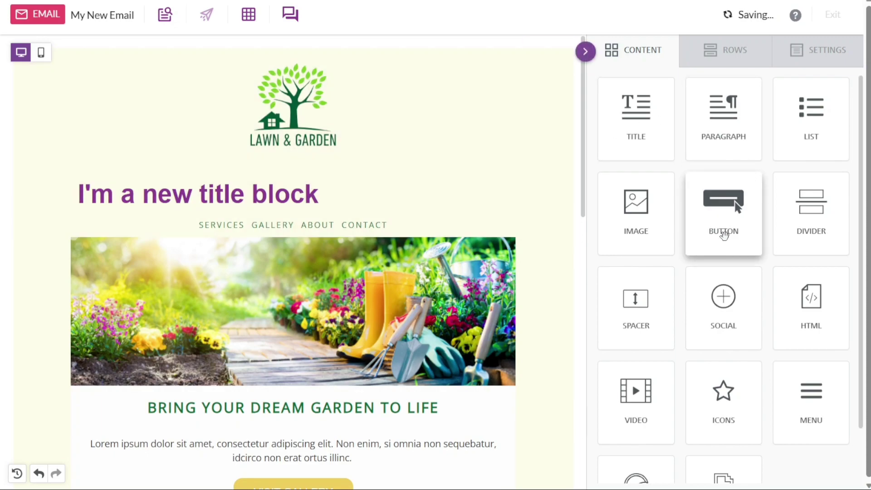
pyautogui.moveTo(724, 235); pyautogui.dragTo(318, 419)
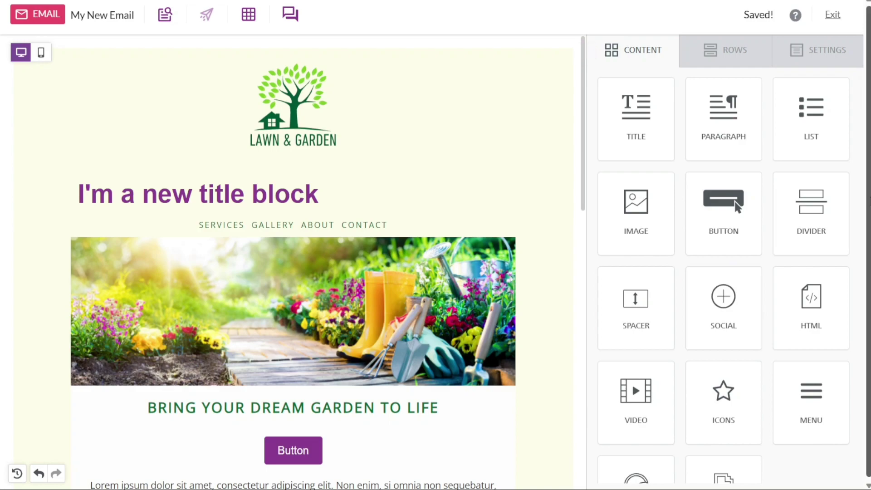
# Step: Place the 'Features - Two columns' row from Rows between the nav links and the garden photo
pyautogui.click(741, 64)
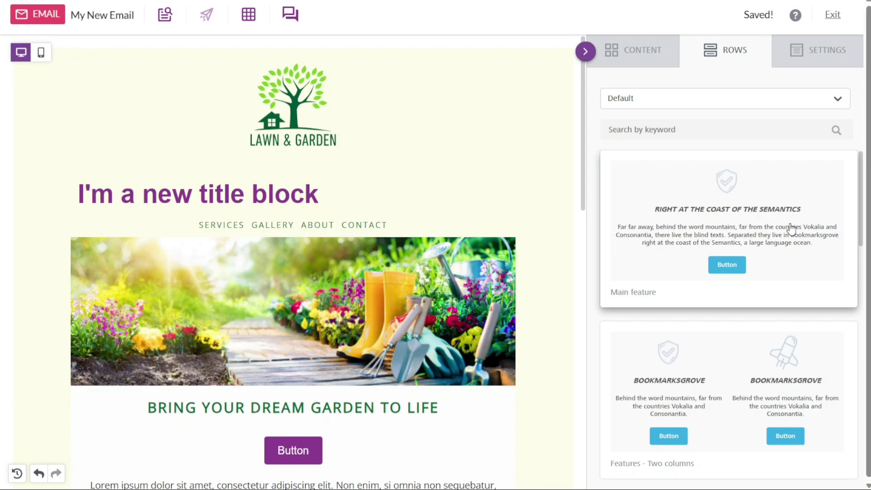
pyautogui.moveTo(754, 370); pyautogui.dragTo(343, 180)
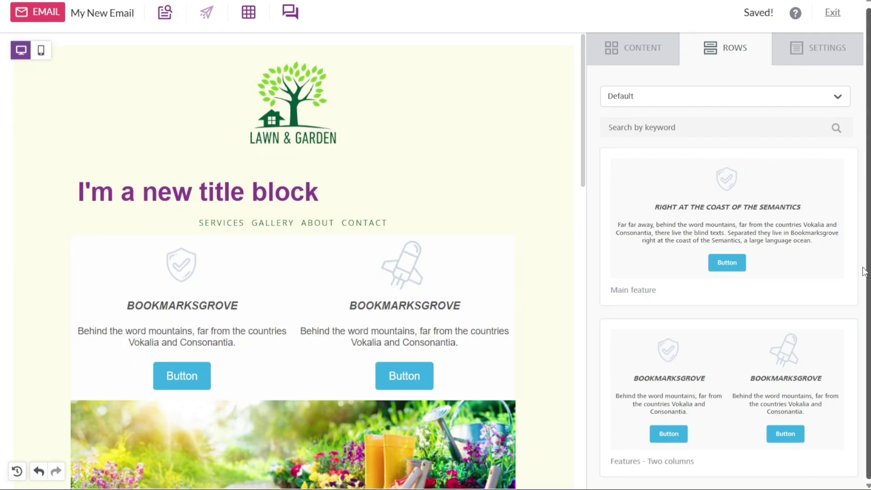
# Step: In general email settings, try left alignment, then recentre the content and keep the width at 660px
pyautogui.click(817, 64)
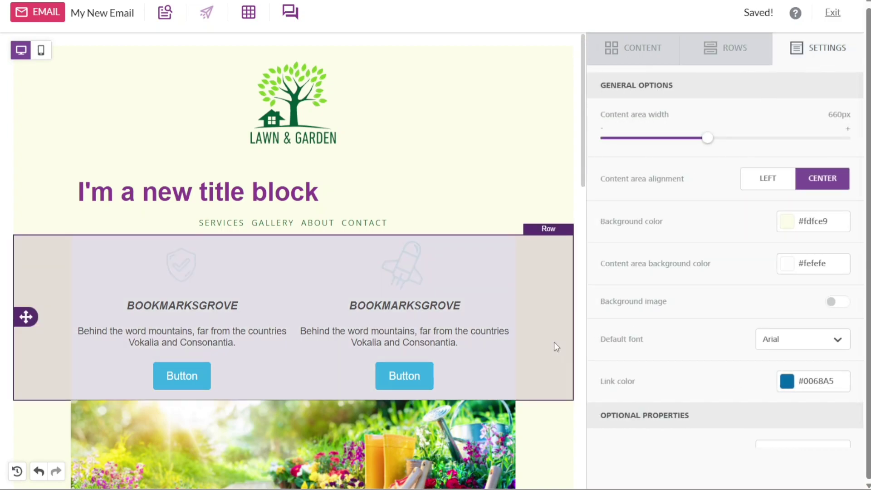
pyautogui.click(509, 338)
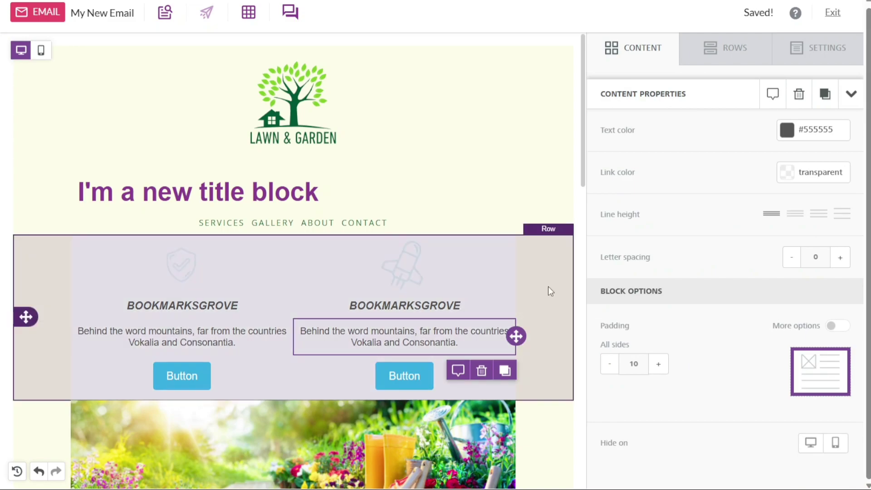
pyautogui.click(818, 60)
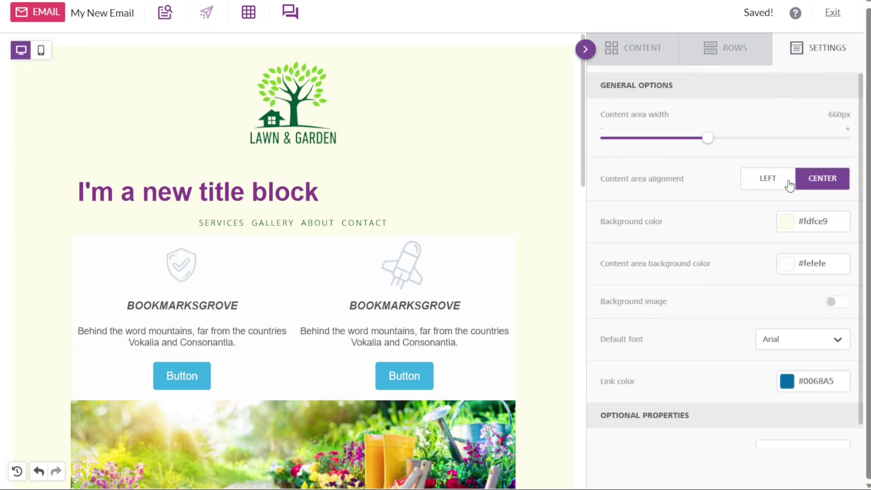
pyautogui.click(766, 186)
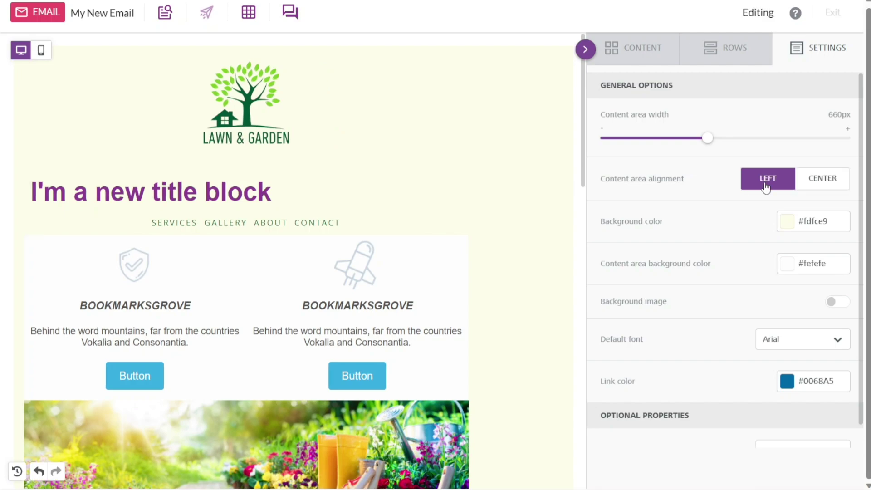
pyautogui.click(819, 184)
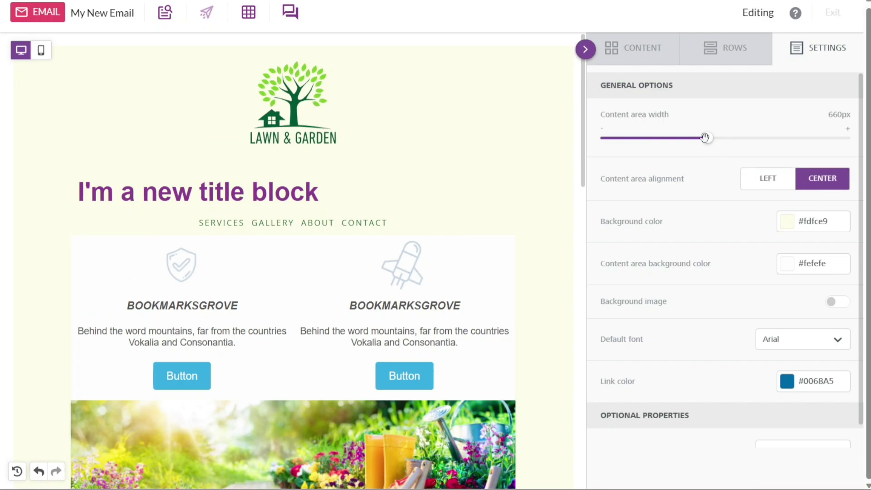
pyautogui.moveTo(709, 138)
pyautogui.mouseDown()
pyautogui.moveTo(698, 138)
pyautogui.moveTo(720, 139)
pyautogui.mouseUp()
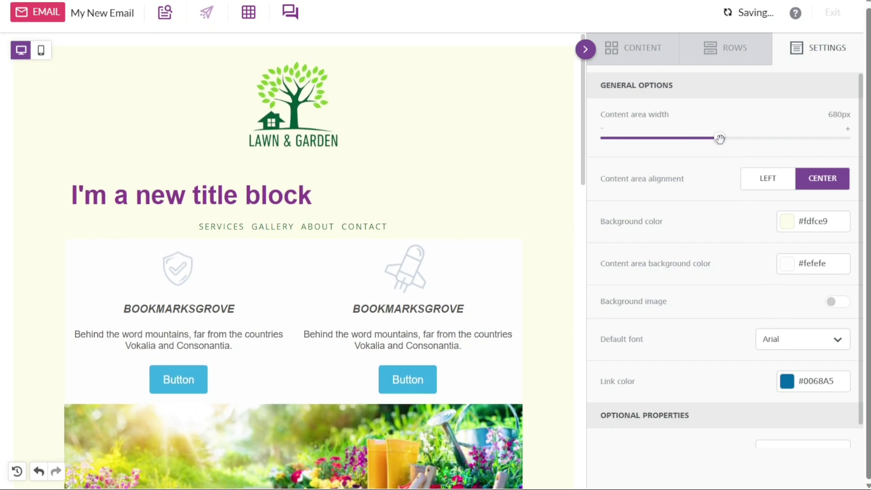
pyautogui.moveTo(713, 139); pyautogui.dragTo(708, 139)
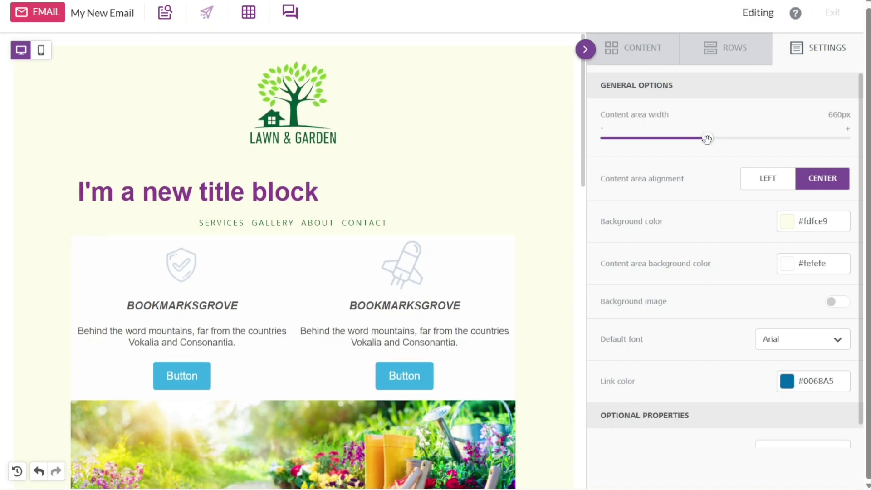
# Step: Hide and restore the side panel, ending on the content block list
pyautogui.click(640, 53)
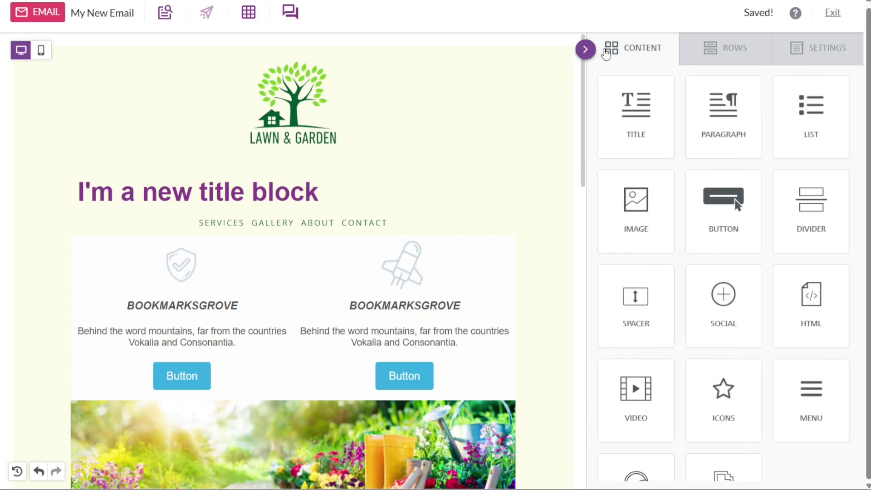
pyautogui.click(585, 49)
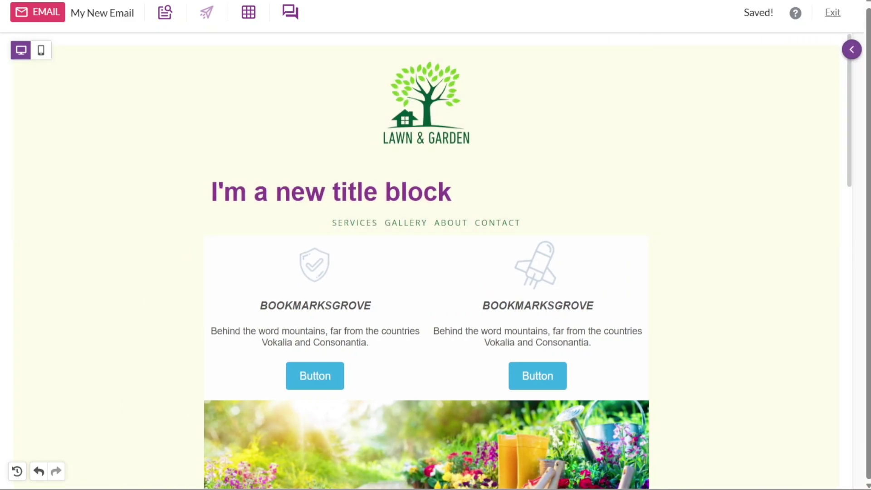
pyautogui.click(851, 49)
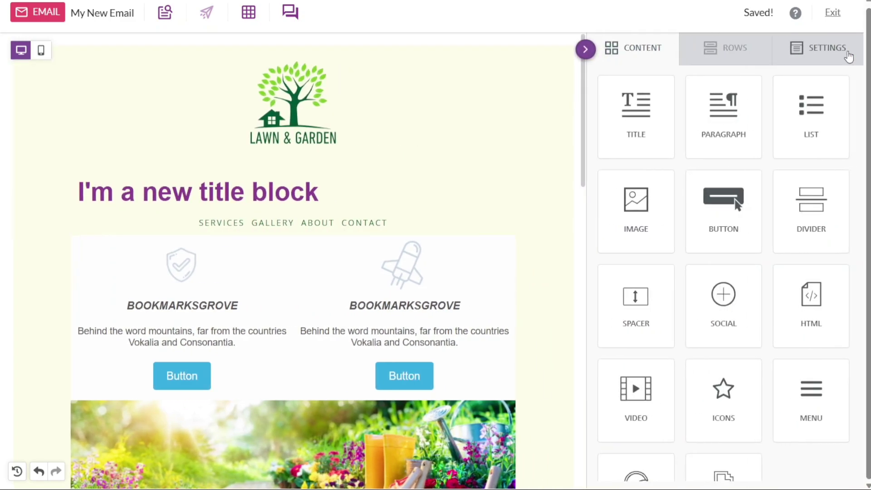
pyautogui.click(827, 48)
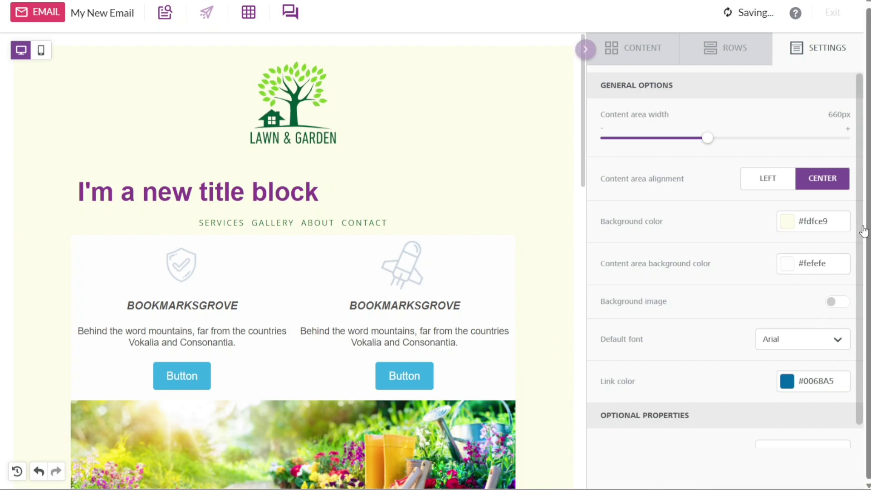
pyautogui.scroll(-2, 864, 234)
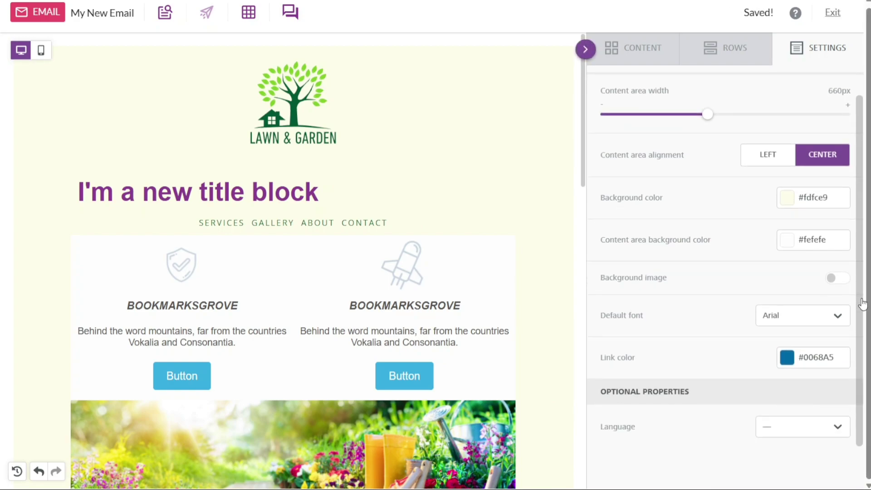
pyautogui.scroll(1, 850, 241)
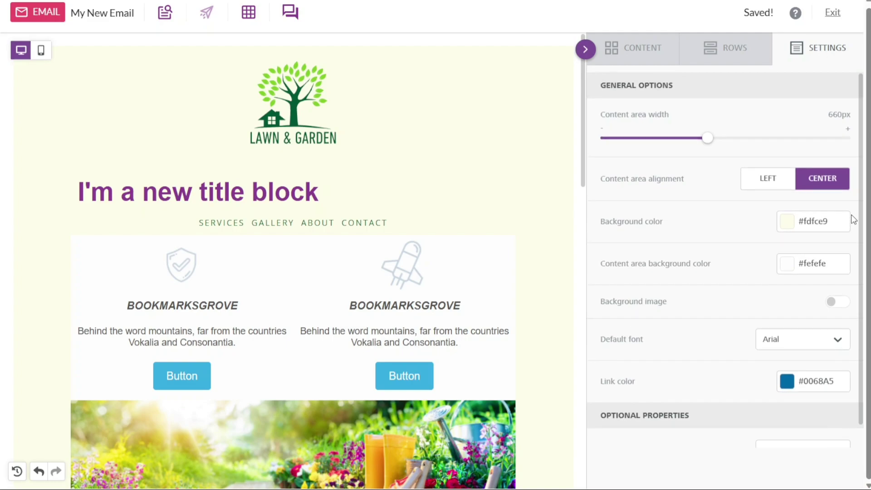
pyautogui.click(524, 183)
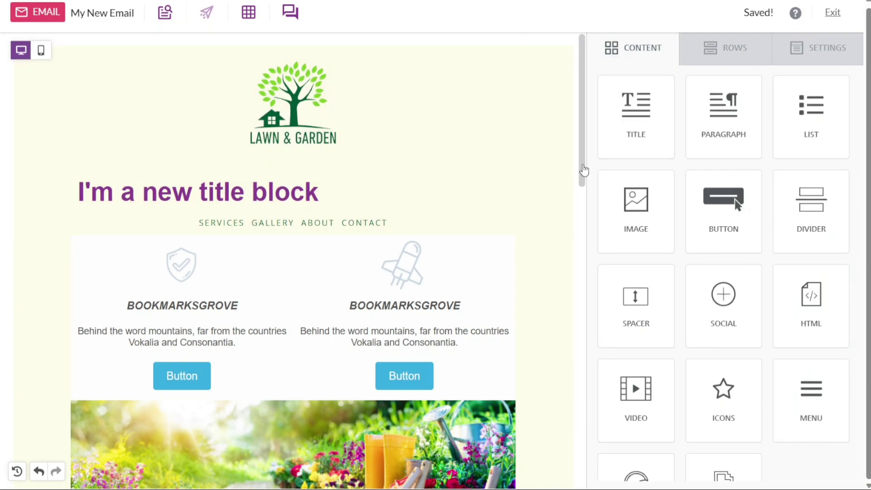
# Step: Inspect the features row's BOOKMARKSGROVE heading and rocket icon, glancing at the row layouts
pyautogui.moveTo(584, 168); pyautogui.dragTo(579, 213)
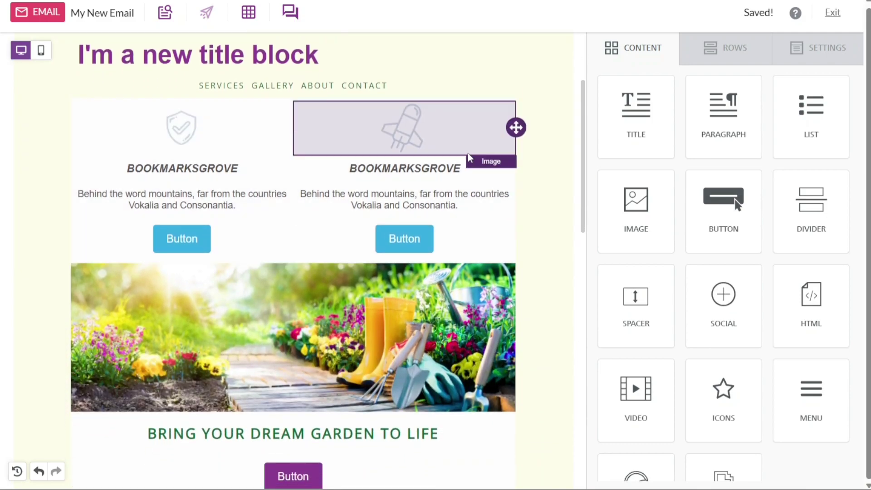
pyautogui.doubleClick(432, 172)
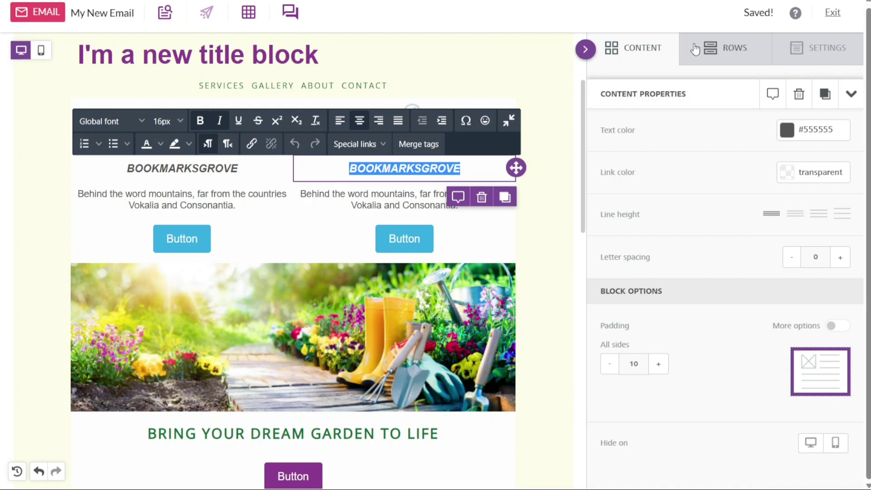
pyautogui.click(721, 50)
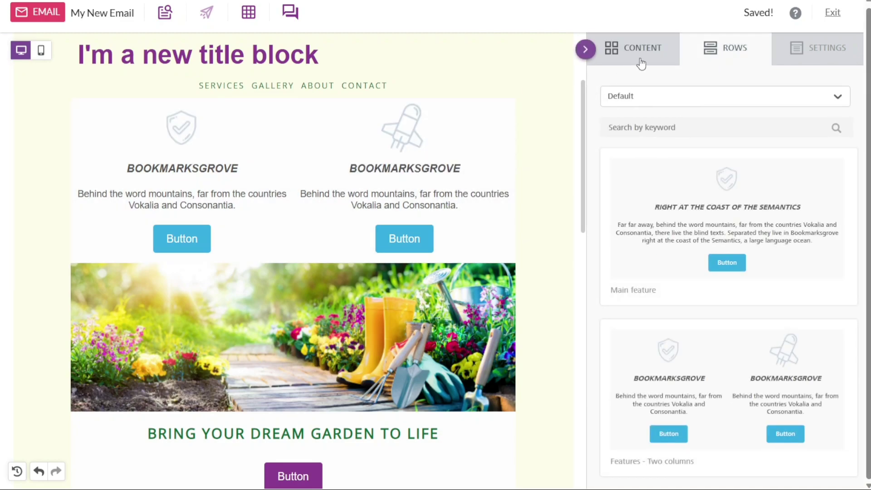
pyautogui.click(640, 64)
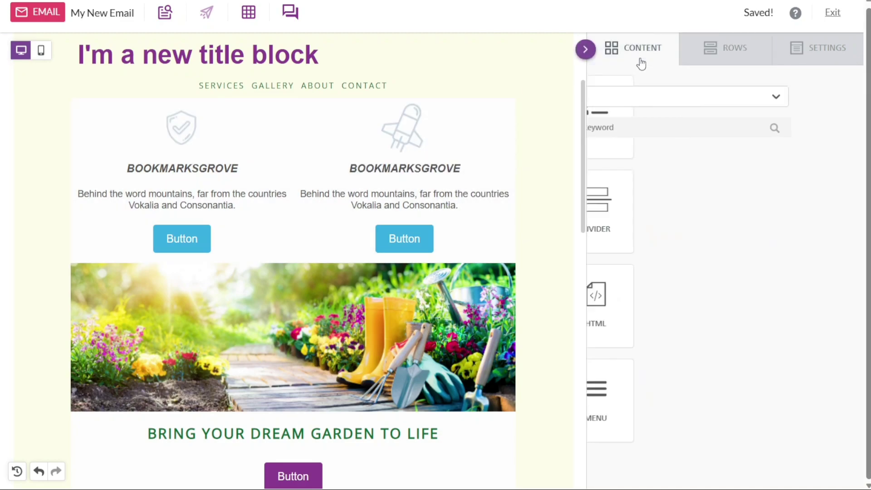
pyautogui.click(456, 147)
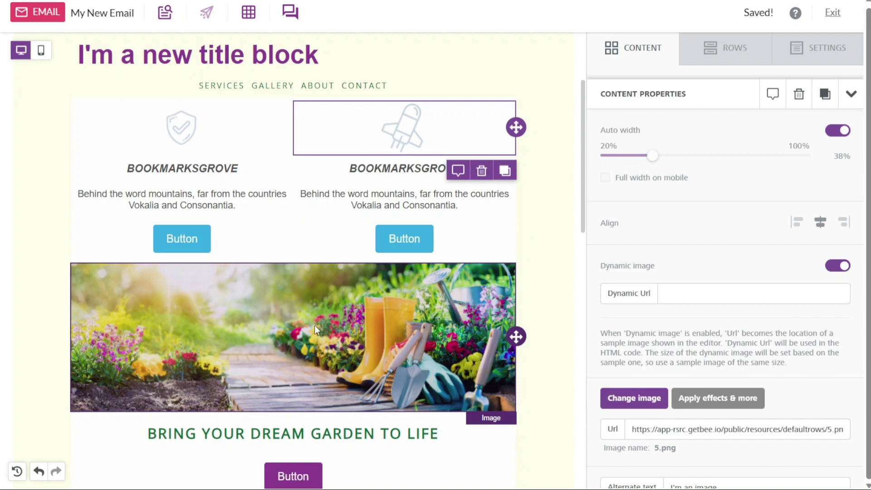
# Step: Delete the garden walkway header image and scroll back to the top
pyautogui.click(314, 324)
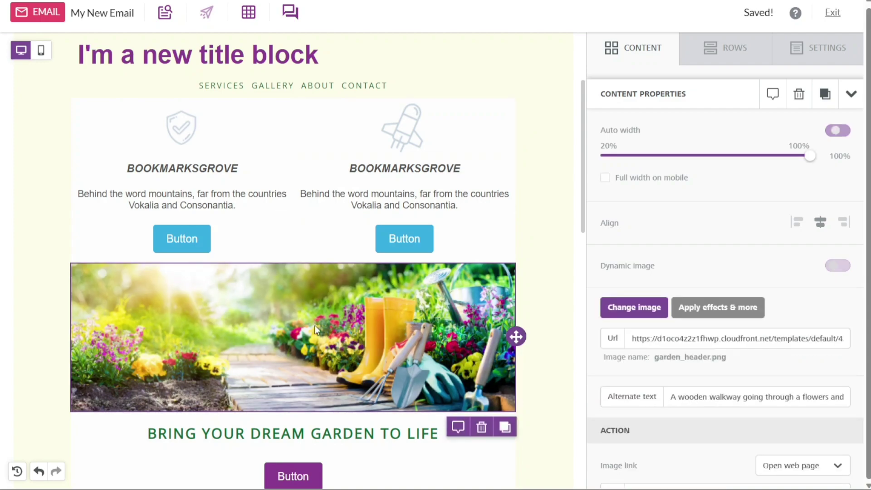
pyautogui.click(482, 428)
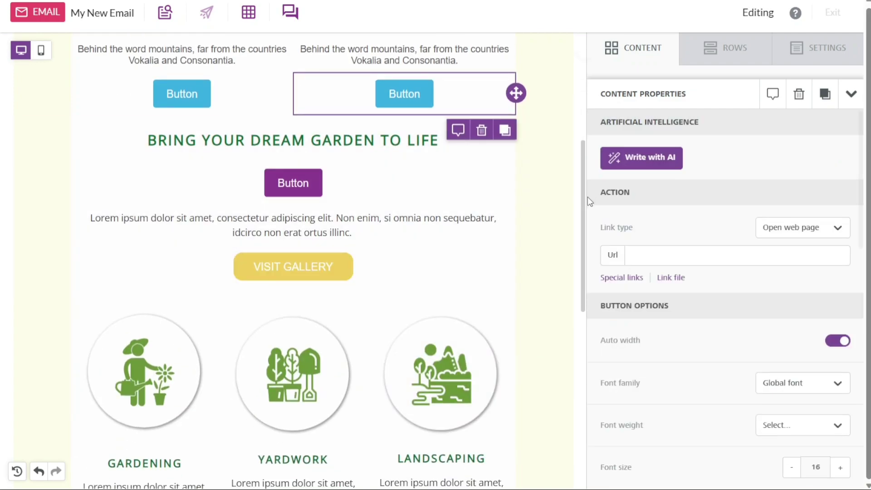
pyautogui.moveTo(586, 203); pyautogui.dragTo(576, 91)
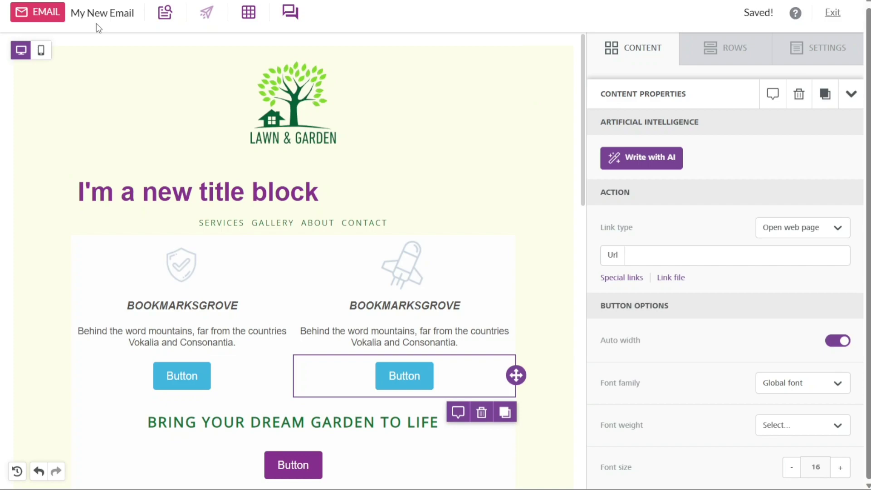
# Step: Replace the email name 'My New Email' with 'Demo' in the title field
pyautogui.click(109, 16)
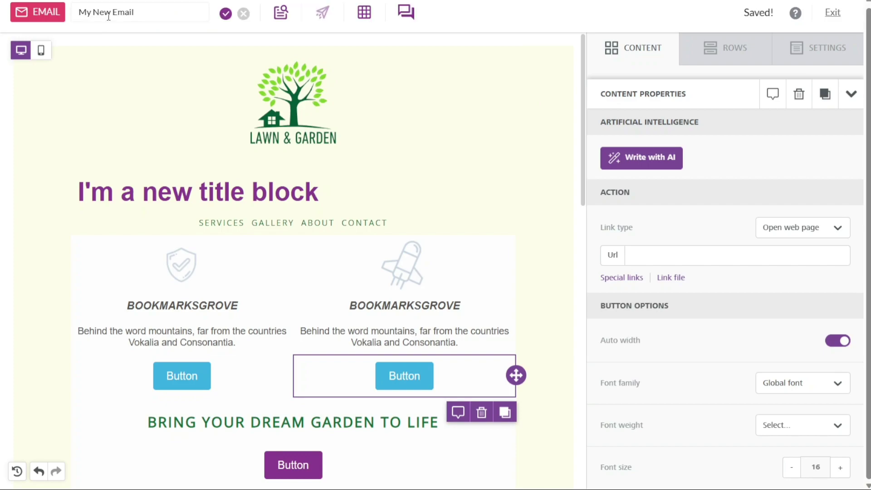
pyautogui.tripleClick(109, 17)
pyautogui.write('Demo')
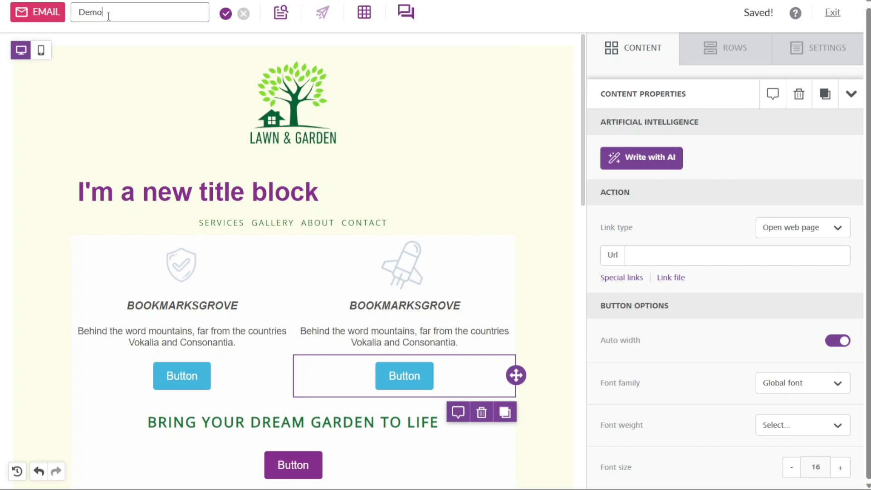
pyautogui.click(133, 31)
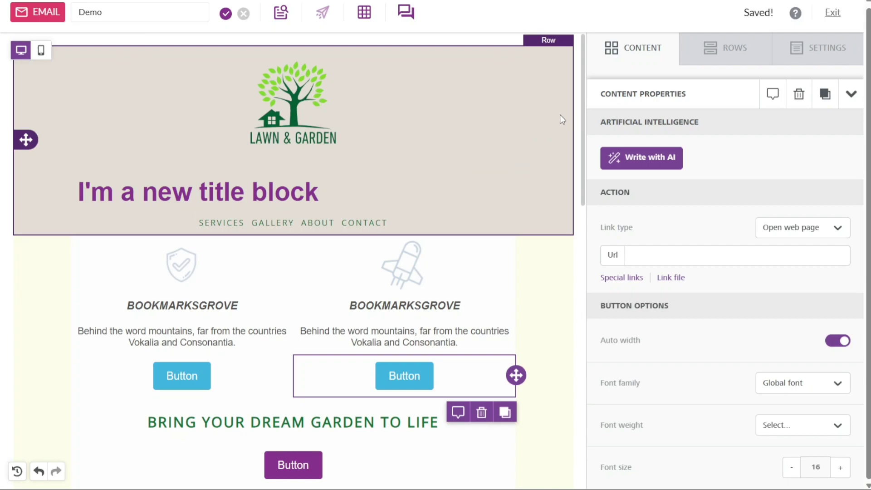
pyautogui.click(562, 119)
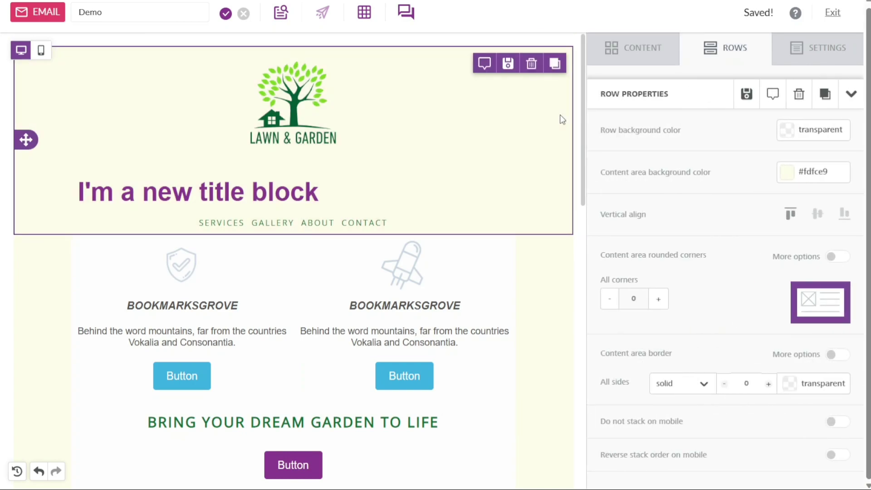
pyautogui.click(496, 250)
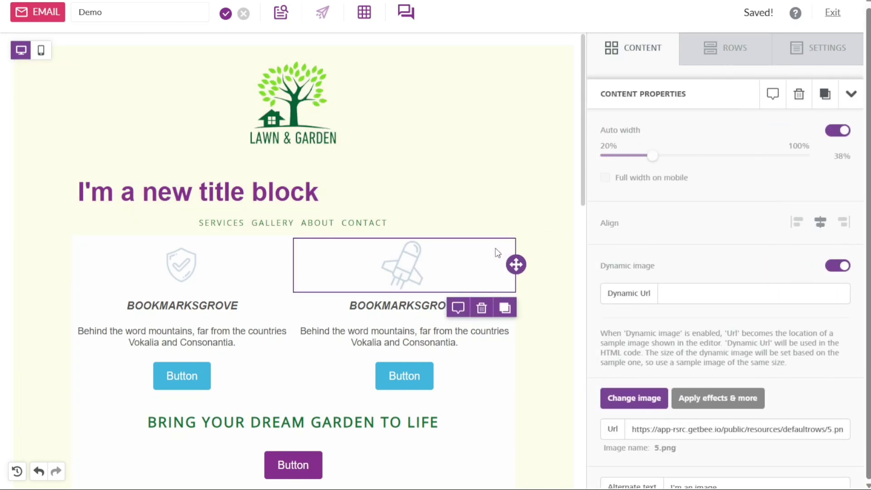
pyautogui.click(435, 341)
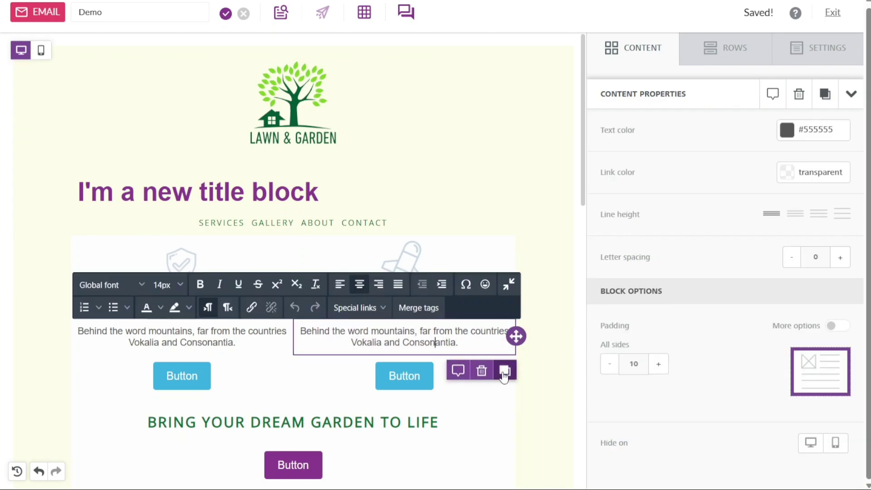
pyautogui.click(349, 385)
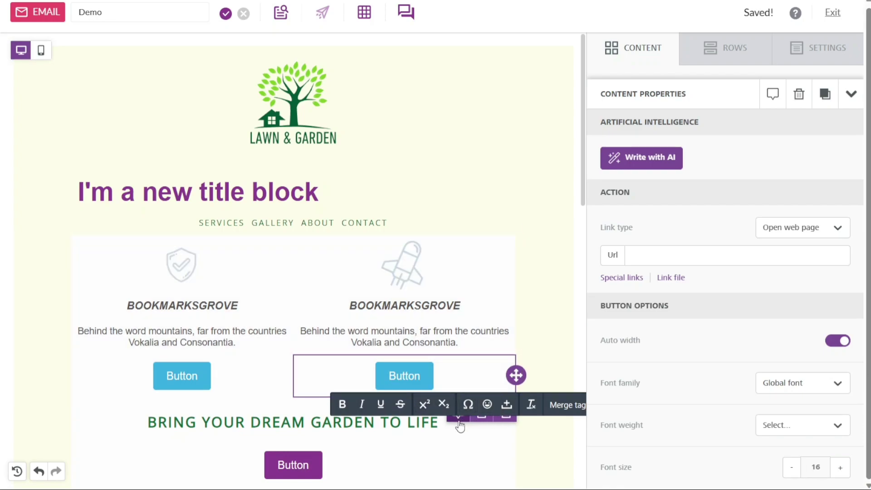
pyautogui.click(536, 292)
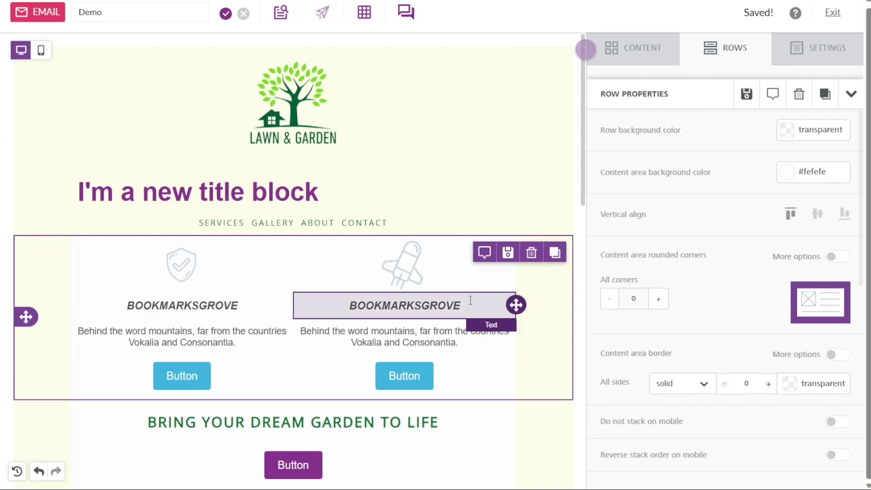
pyautogui.doubleClick(322, 317)
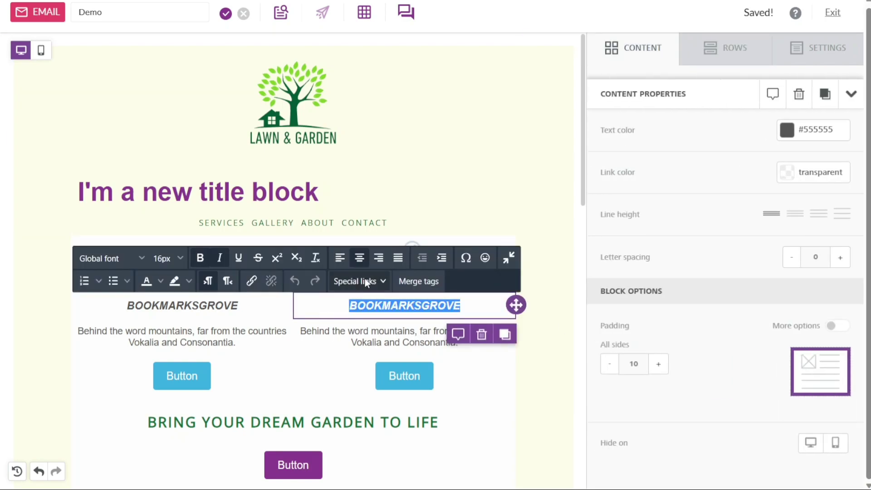
pyautogui.click(203, 320)
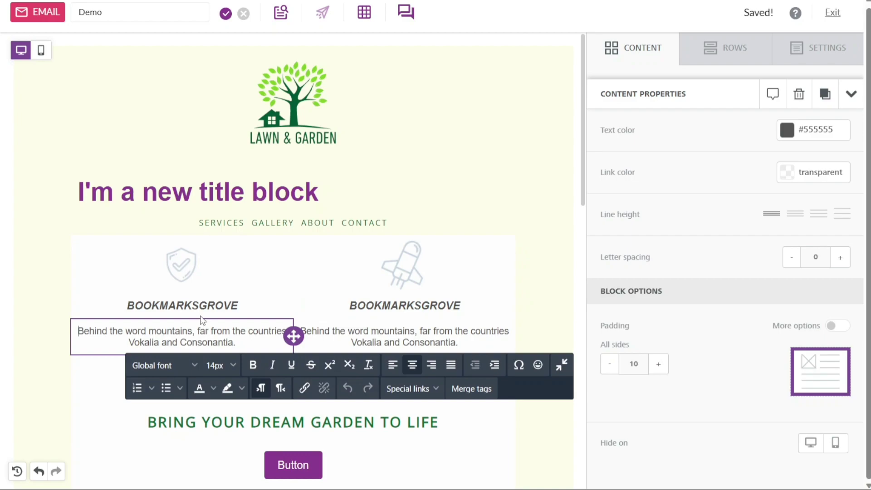
pyautogui.click(183, 276)
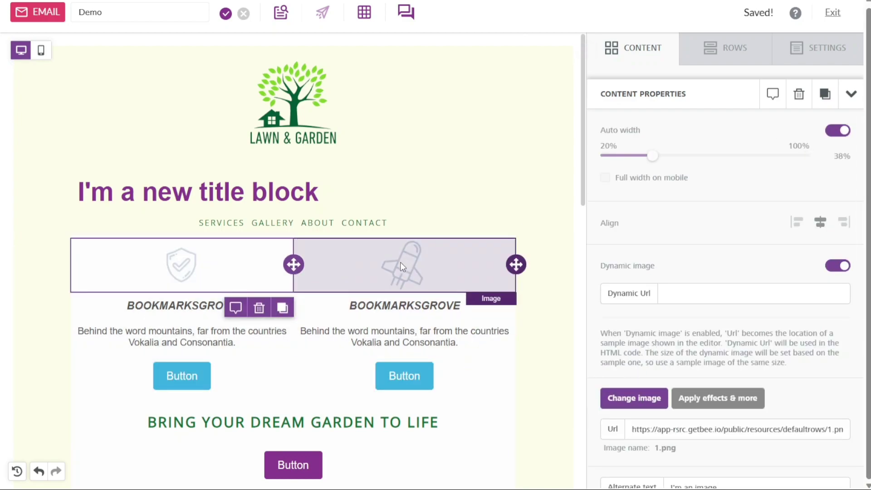
pyautogui.doubleClick(398, 309)
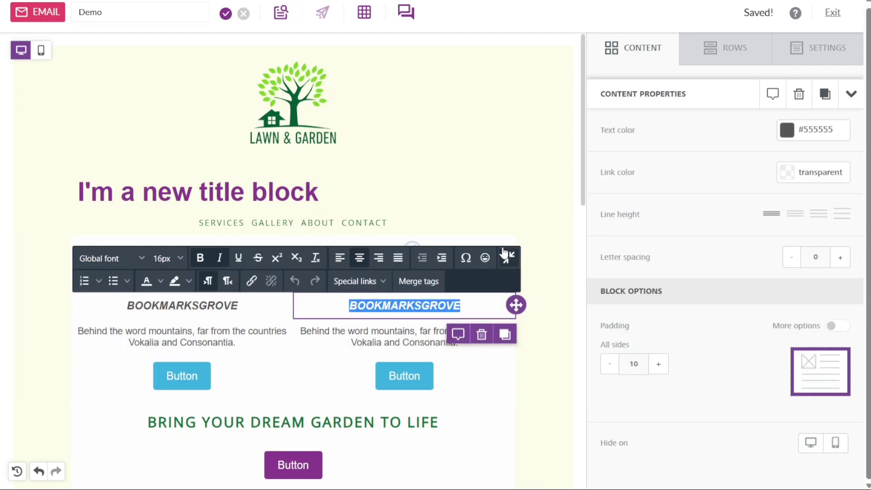
# Step: Shrink the Lawn & Garden logo from 45% to 40% width, keeping it centred after trying left/right
pyautogui.click(415, 115)
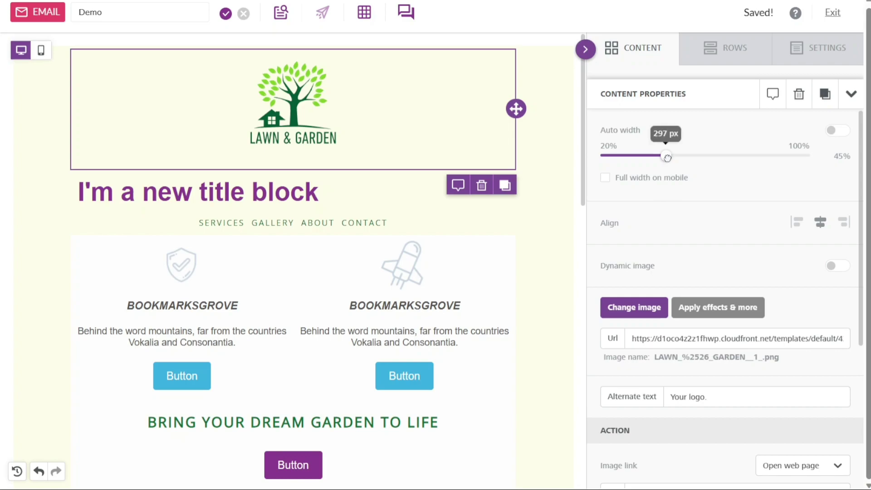
pyautogui.moveTo(667, 156)
pyautogui.mouseDown()
pyautogui.moveTo(683, 157)
pyautogui.moveTo(653, 155)
pyautogui.mouseUp()
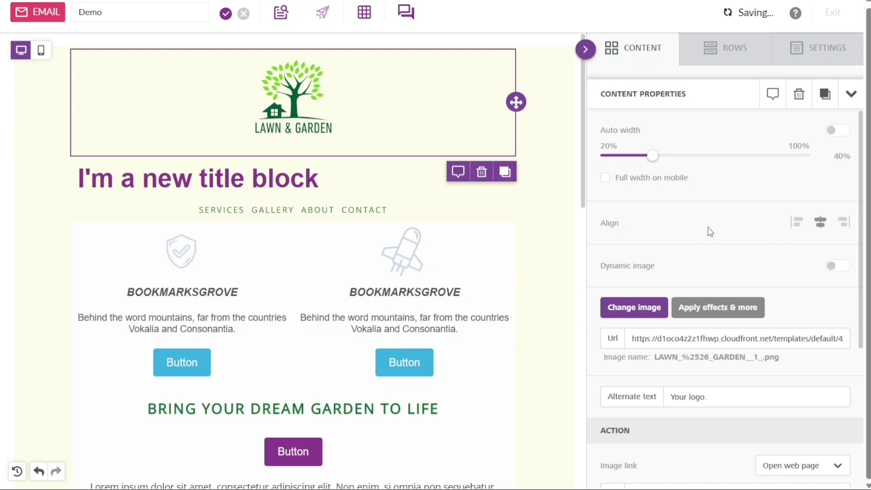
pyautogui.click(797, 223)
pyautogui.click(846, 223)
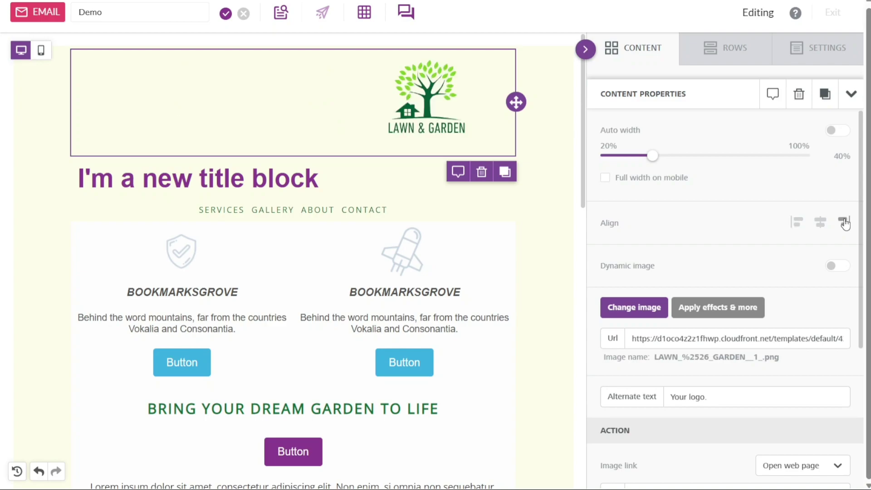
pyautogui.click(824, 227)
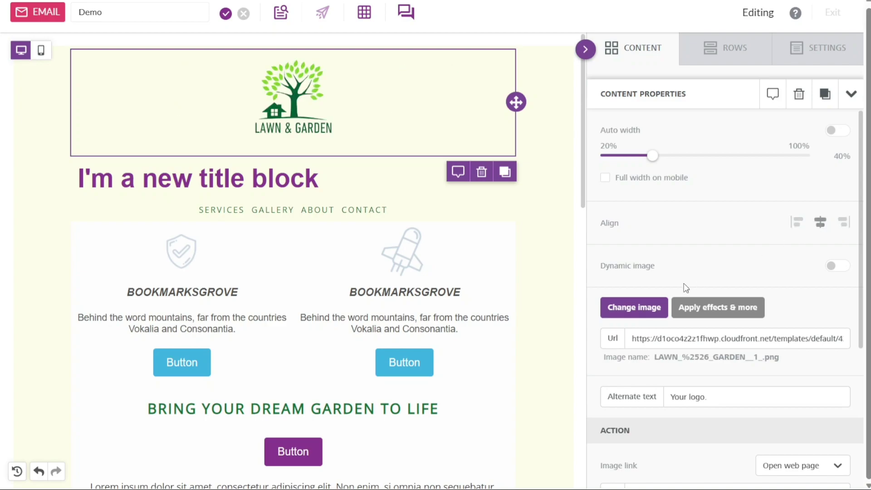
# Step: Upload notion.jfif to the file manager library, then close the file manager
pyautogui.click(638, 305)
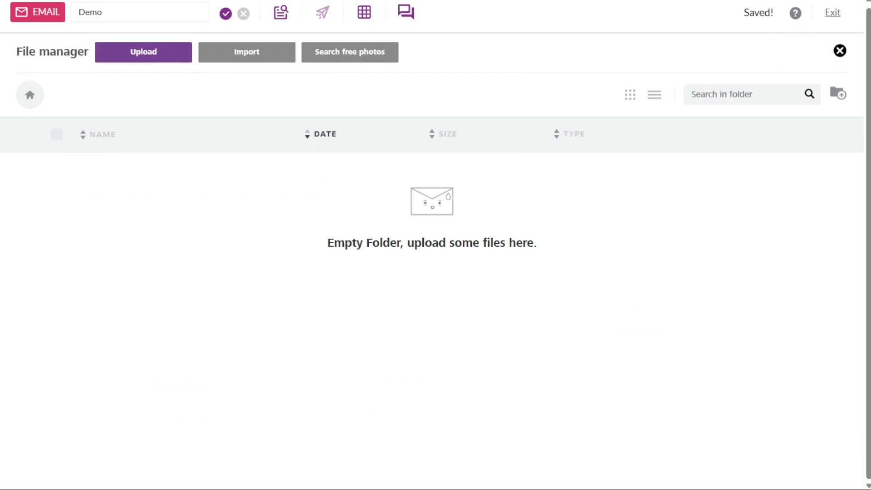
pyautogui.doubleClick(186, 106)
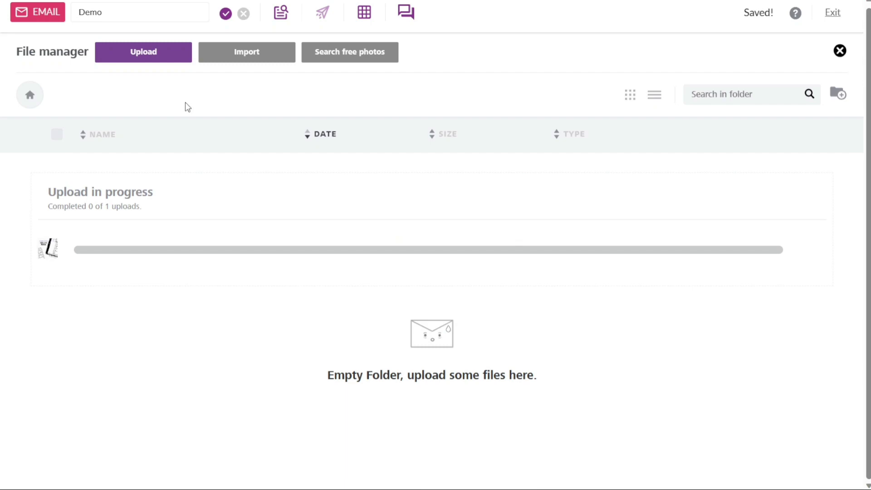
pyautogui.click(840, 51)
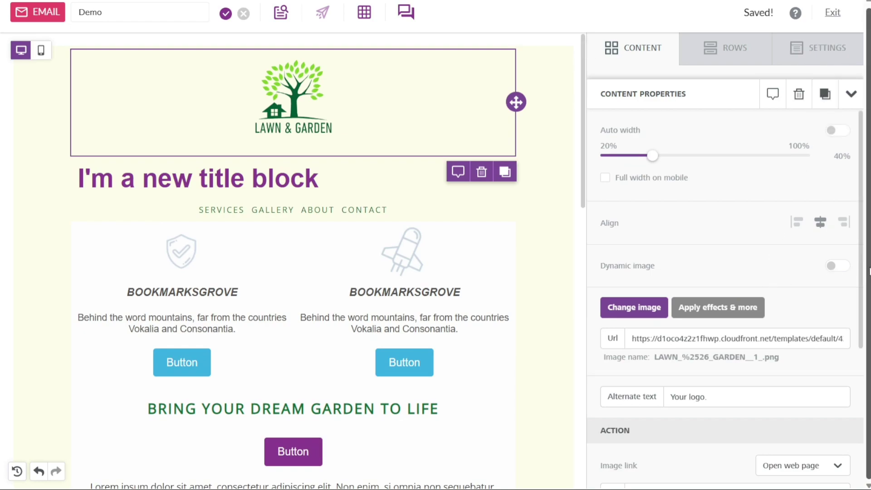
# Step: Delete the 'I'm a new title block' heading from the email
pyautogui.scroll(-3, 861, 268)
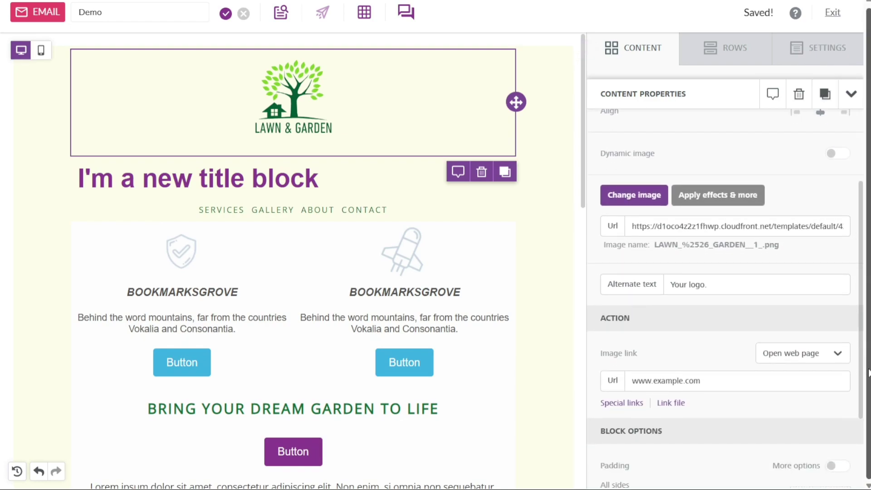
pyautogui.scroll(3, 854, 273)
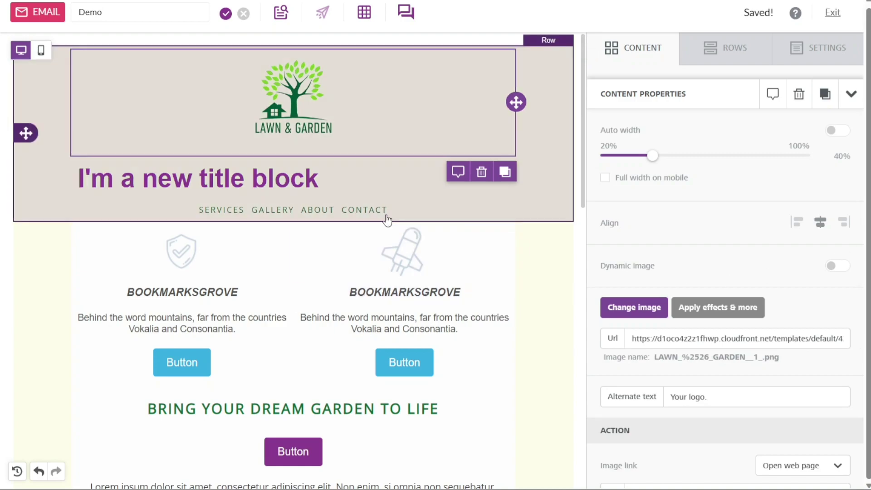
pyautogui.click(393, 177)
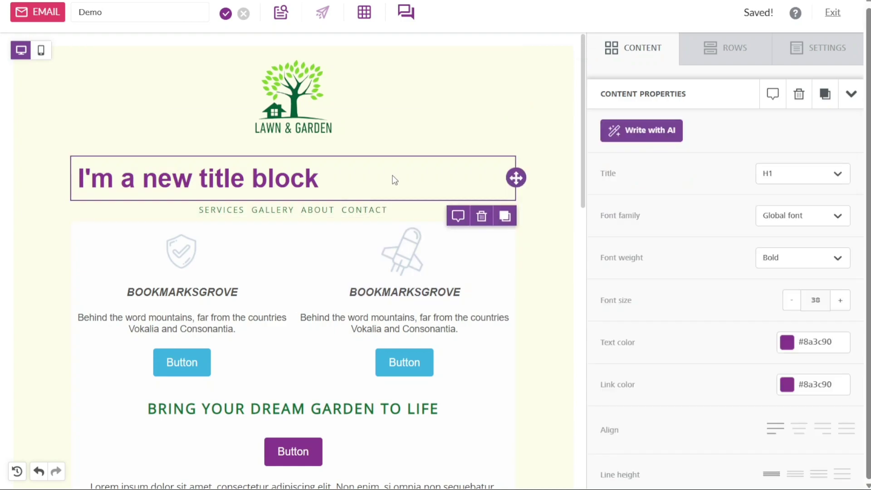
pyautogui.click(482, 216)
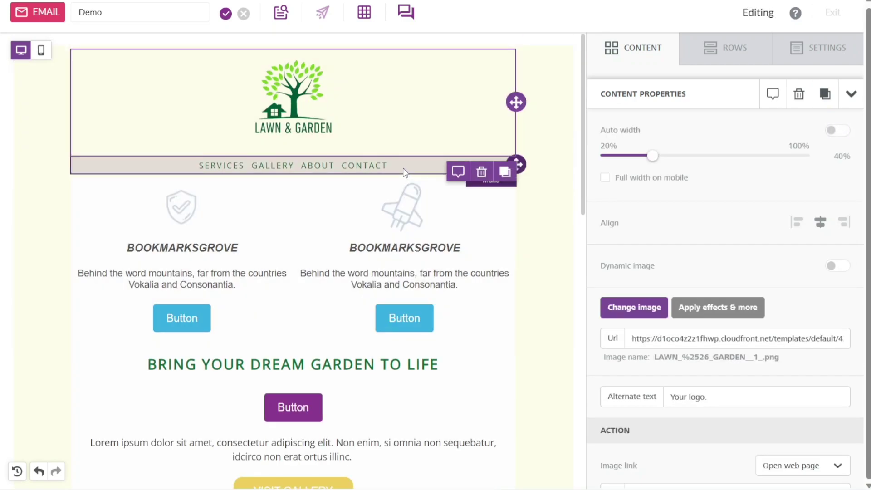
# Step: Delete the purple Button block under the garden headline
pyautogui.click(420, 209)
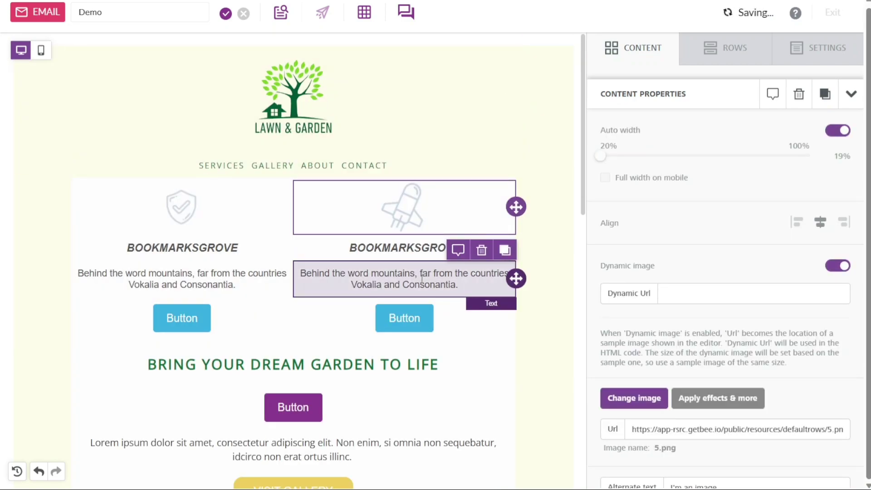
pyautogui.click(345, 423)
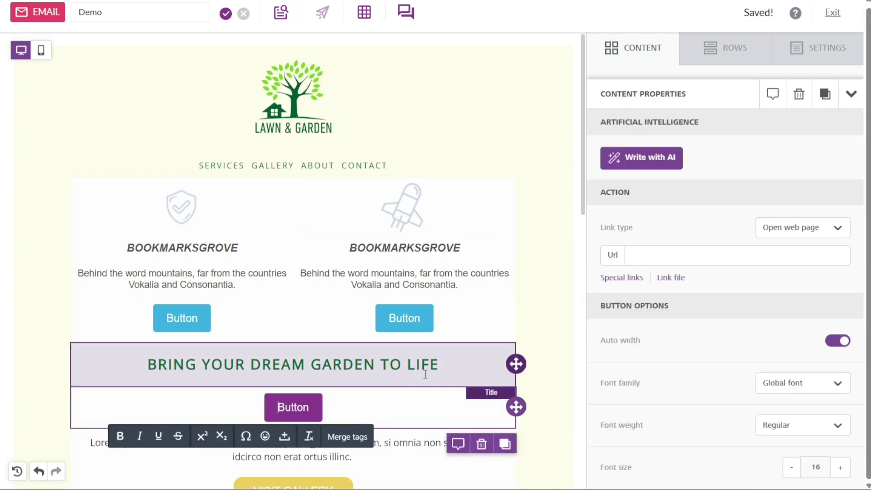
pyautogui.click(482, 445)
pyautogui.click(194, 74)
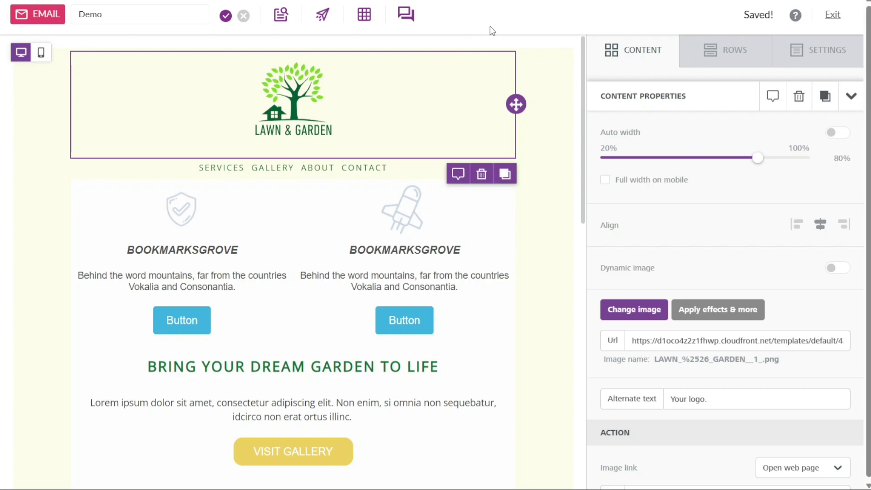
# Step: Preview the Demo email on desktop and scroll through it from the logo downward and back
pyautogui.click(399, 209)
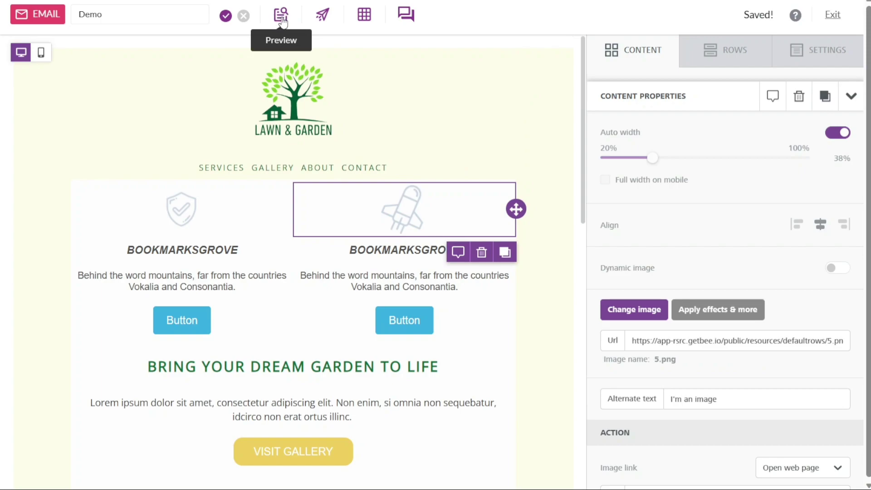
pyautogui.click(281, 16)
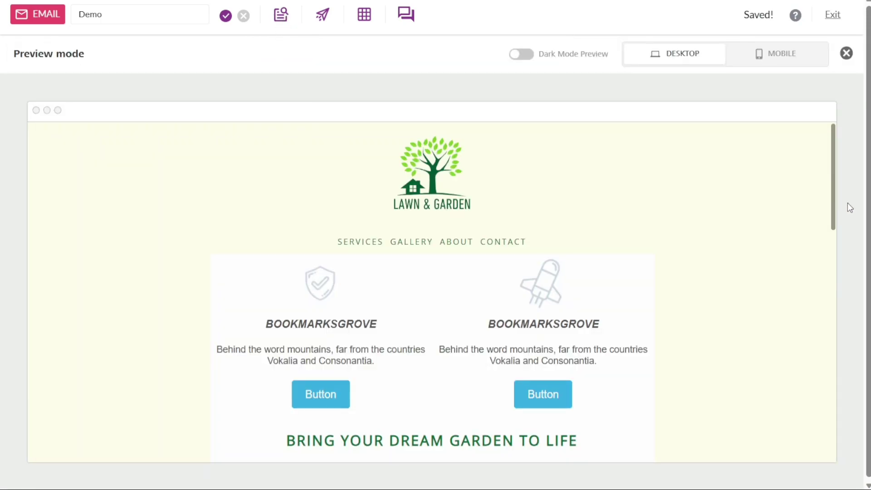
pyautogui.scroll(-1, 834, 190)
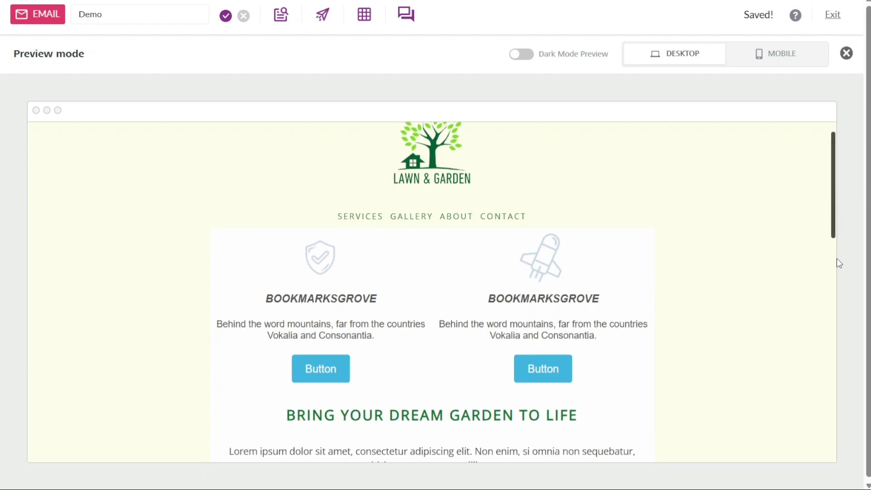
pyautogui.scroll(-10, 843, 242)
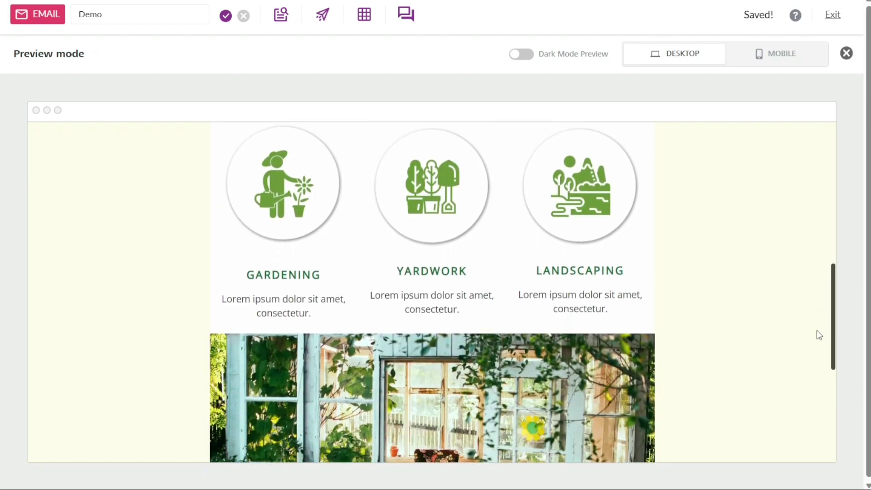
pyautogui.scroll(-3, 811, 400)
pyautogui.scroll(10, 801, 386)
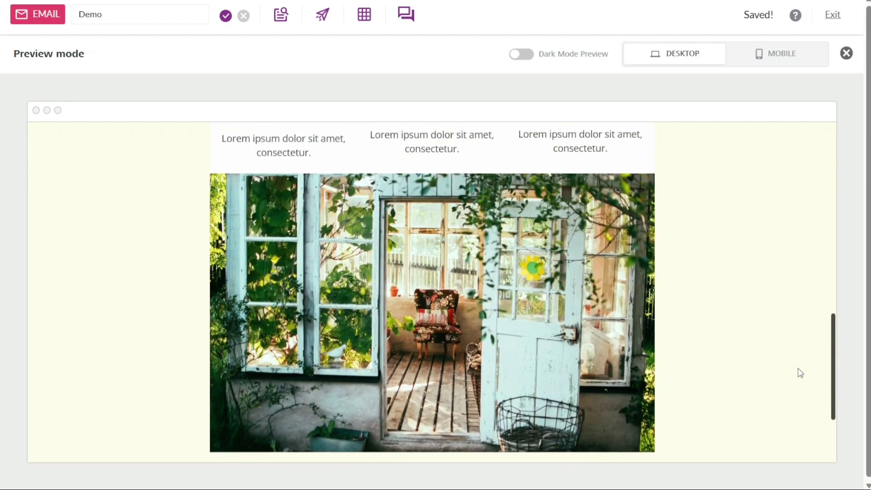
pyautogui.scroll(5, 797, 227)
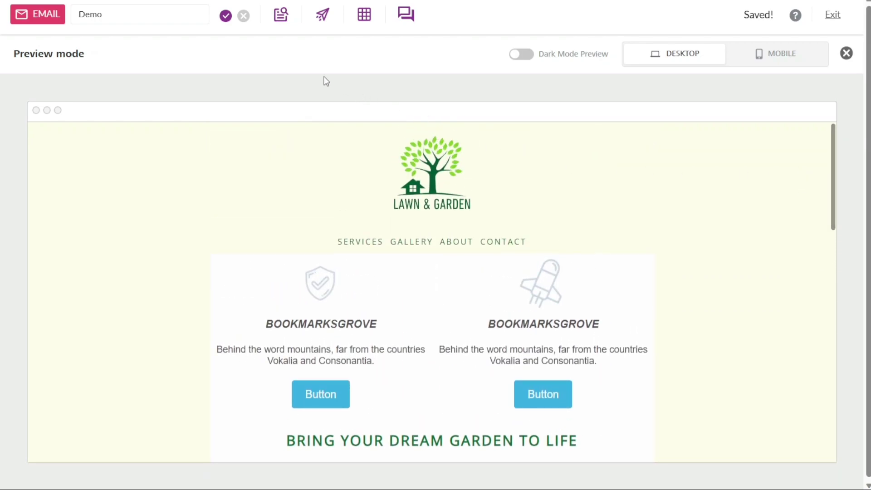
# Step: Open and dismiss the Send test email dialog, then exit Preview mode back to the editor
pyautogui.click(323, 19)
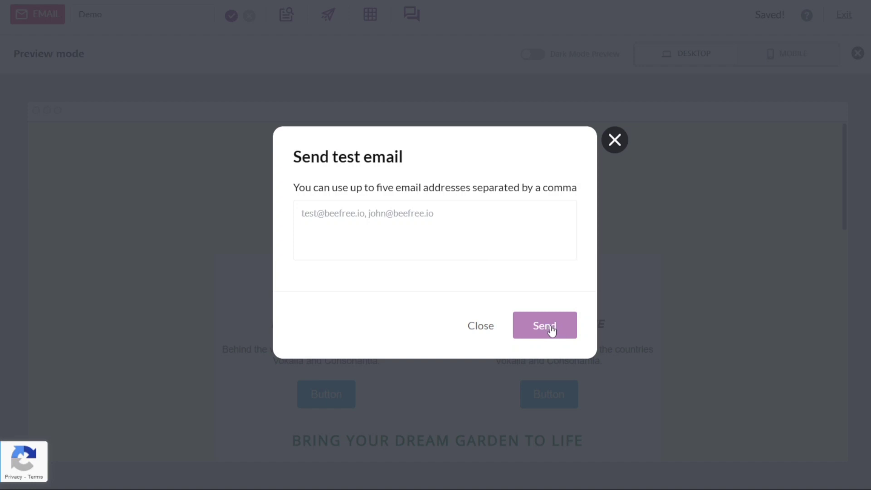
pyautogui.click(613, 139)
pyautogui.click(285, 24)
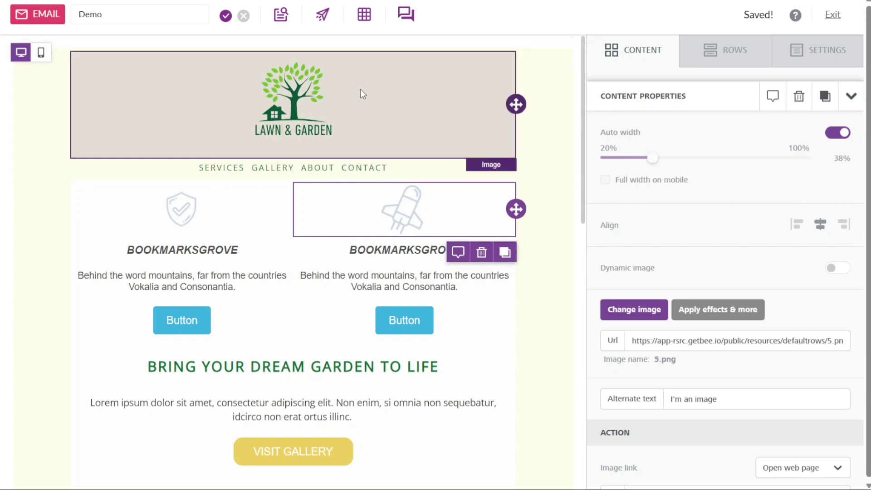
# Step: Replace the Lawn & Garden logo with the uploaded notion.jfif image from the File manager
pyautogui.click(362, 93)
pyautogui.click(635, 313)
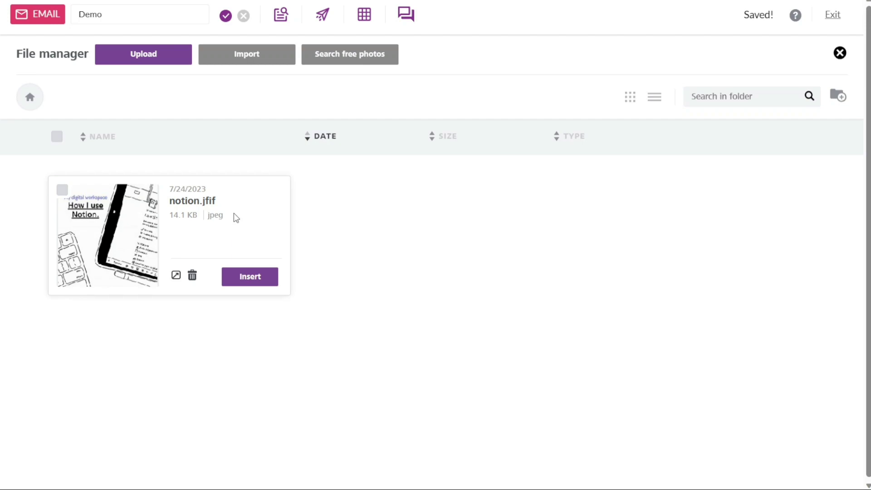
pyautogui.click(251, 280)
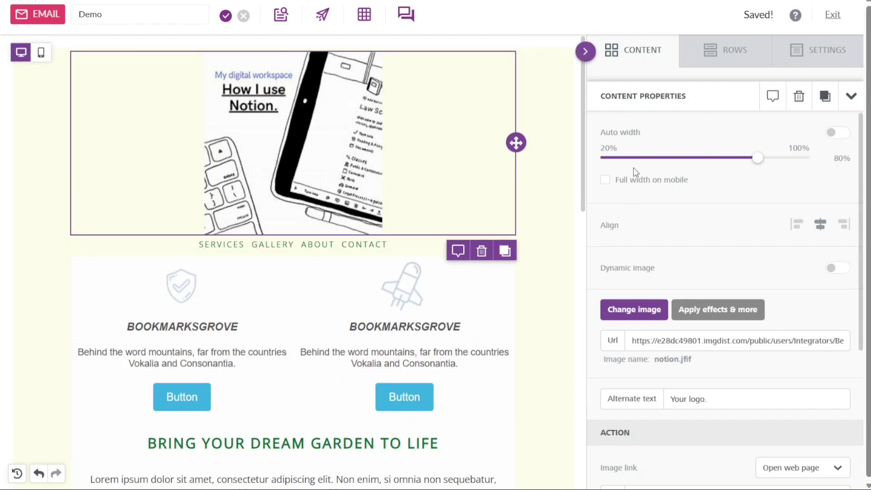
# Step: Delete the two-column Bookmarksgrove row with its icons, descriptions and blue buttons
pyautogui.moveTo(583, 150); pyautogui.dragTo(579, 229)
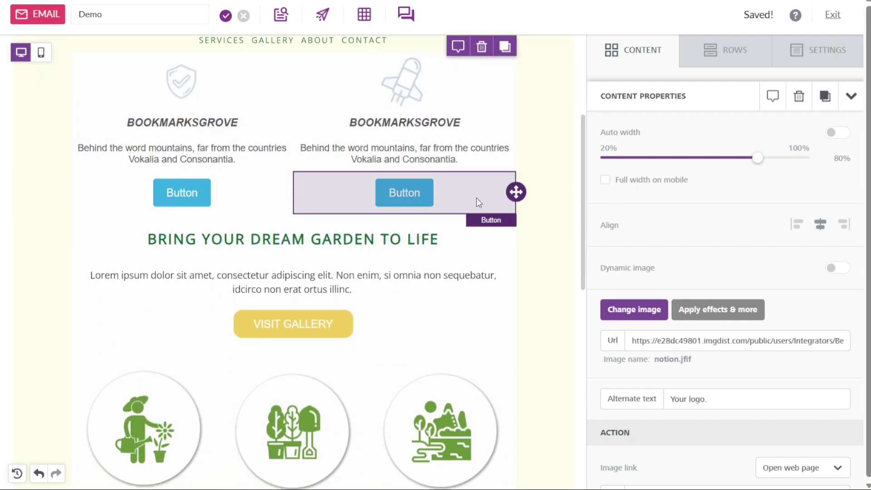
pyautogui.click(557, 138)
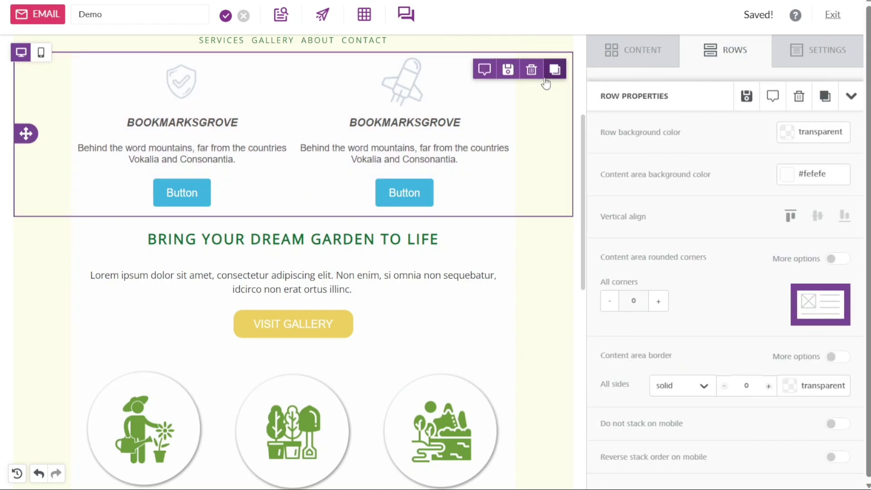
pyautogui.click(531, 71)
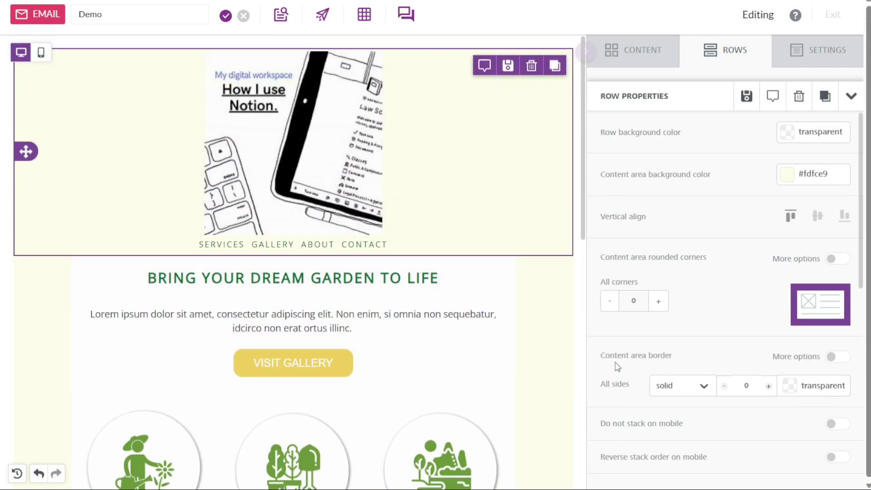
# Step: Select all the Lorem ipsum paragraph text, then exit paragraph editing
pyautogui.click(423, 330)
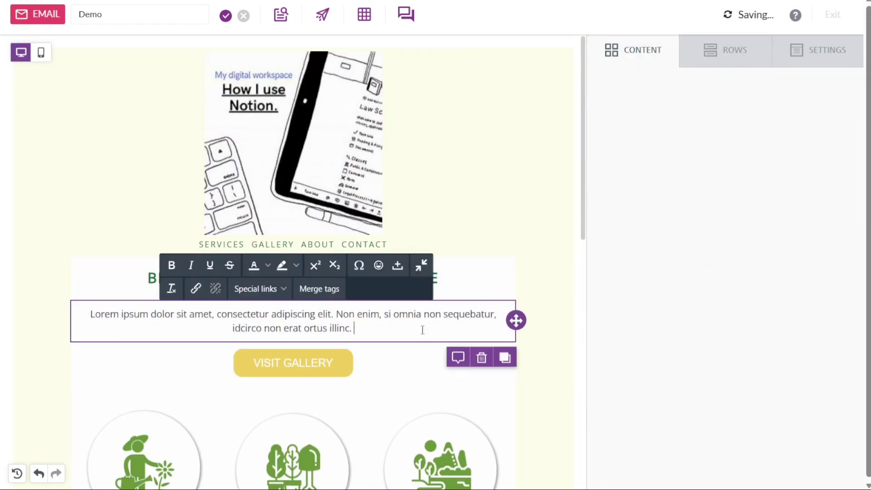
pyautogui.hotkey('ctrl', 'a')
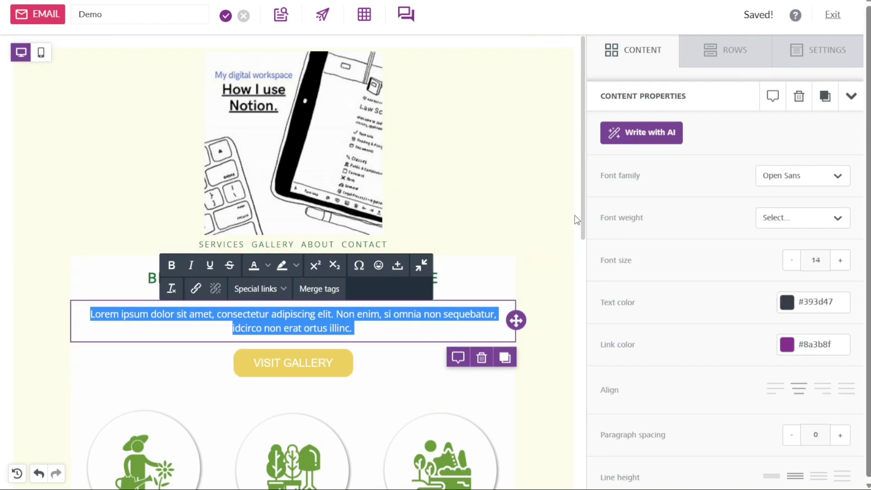
pyautogui.click(577, 221)
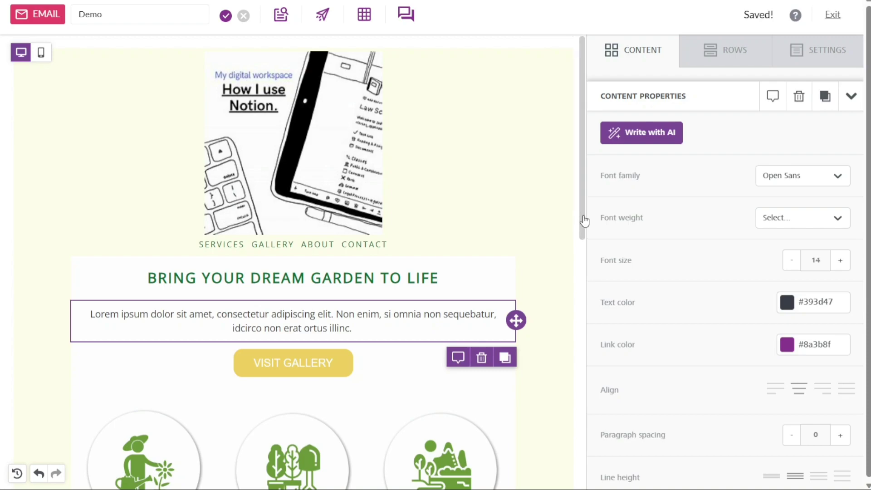
pyautogui.moveTo(577, 221); pyautogui.dragTo(575, 325)
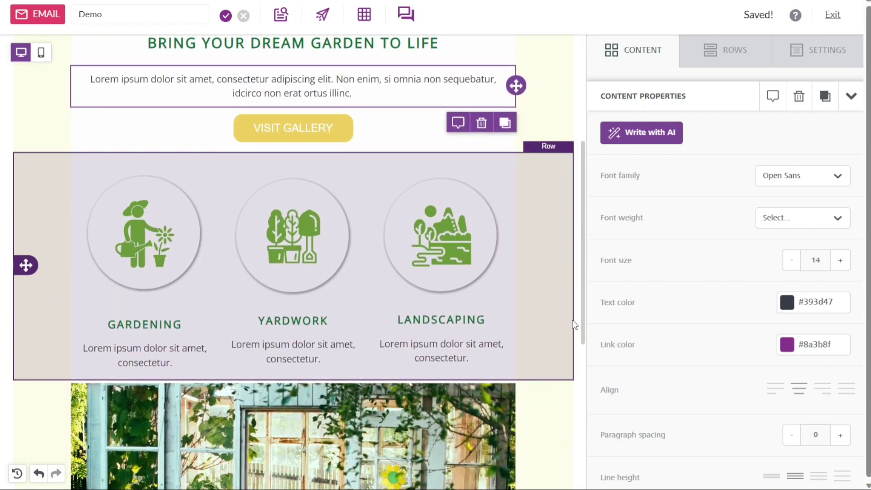